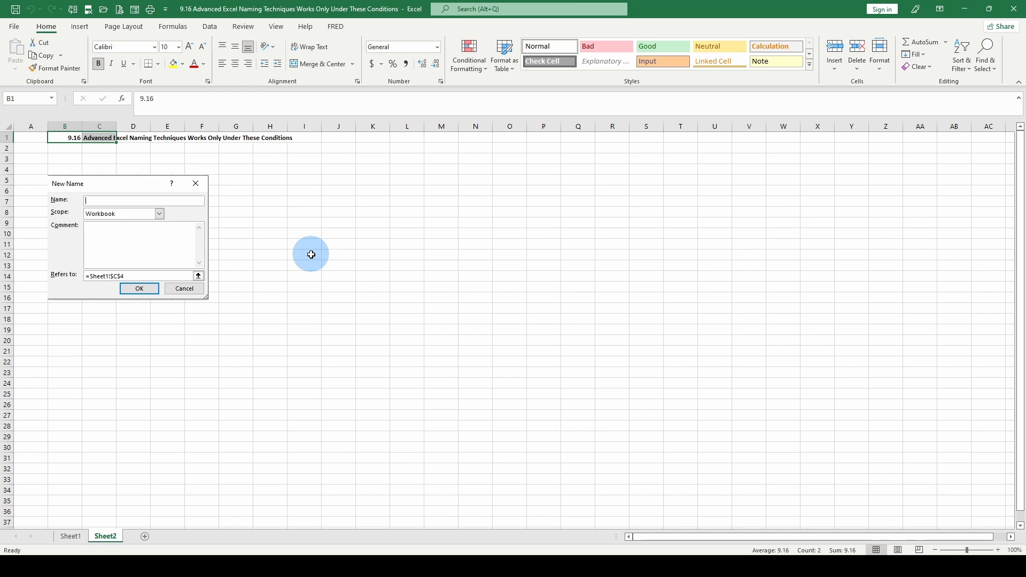
- Enter Color in cell I5 and name the range I5:I14 Color
{"action": "left_click", "coordinate": [51, 99]}
{"action": "left_click", "coordinate": [330, 203]}
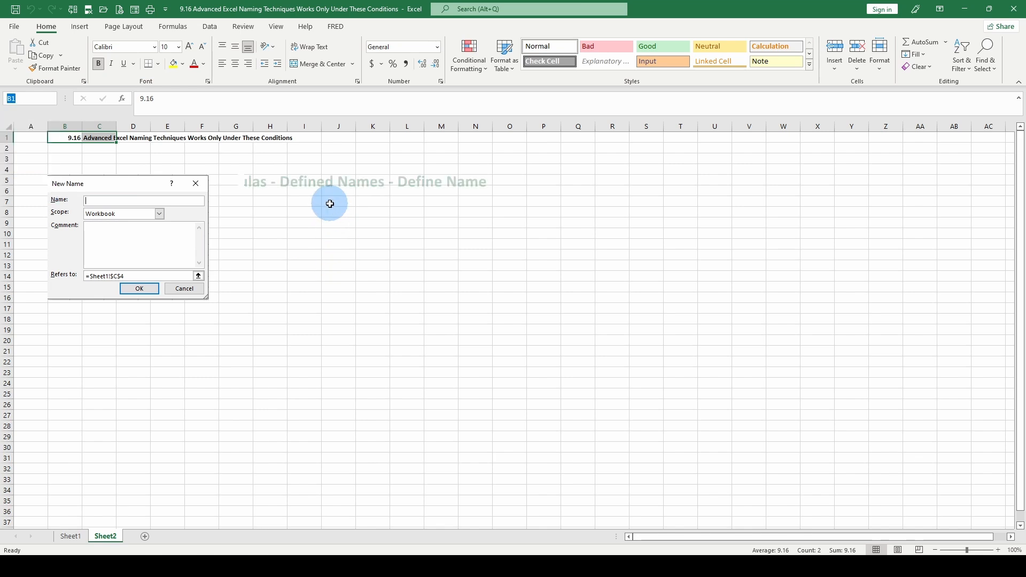
{"action": "left_click_drag", "start_coordinate": [316, 180], "coordinate": [316, 300]}
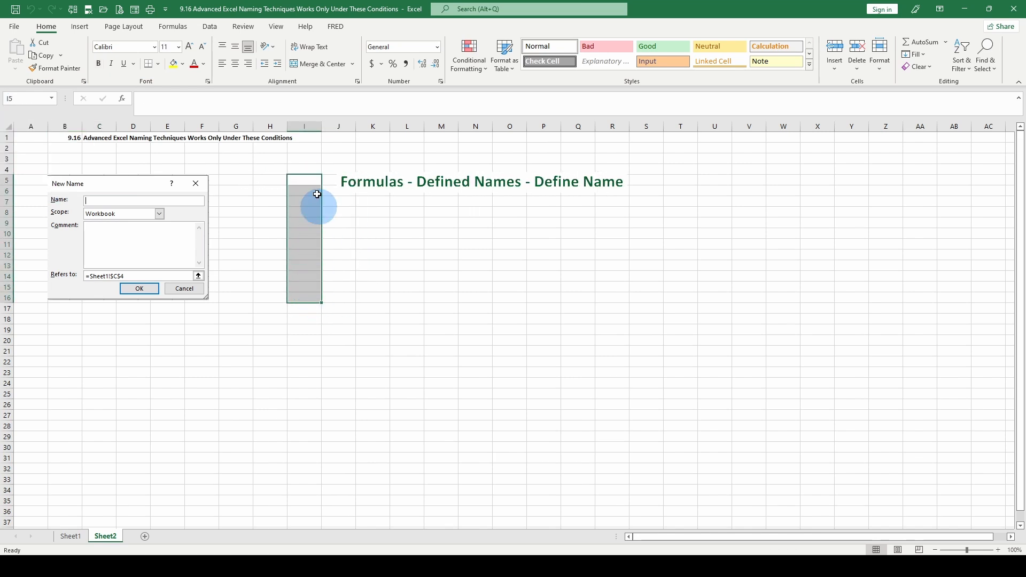
{"action": "left_click", "coordinate": [309, 181]}
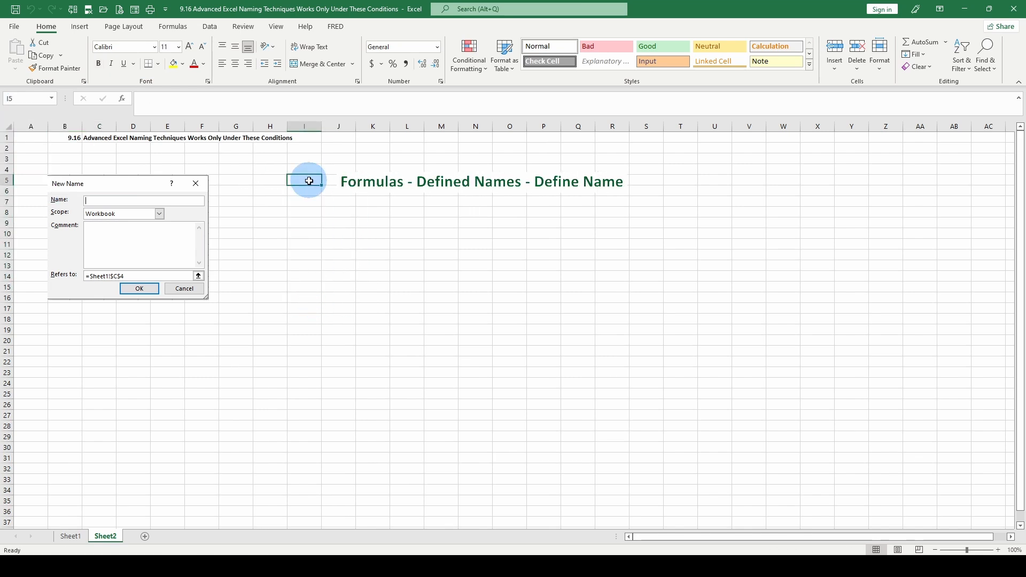
{"action": "left_click_drag", "start_coordinate": [309, 182], "coordinate": [291, 275]}
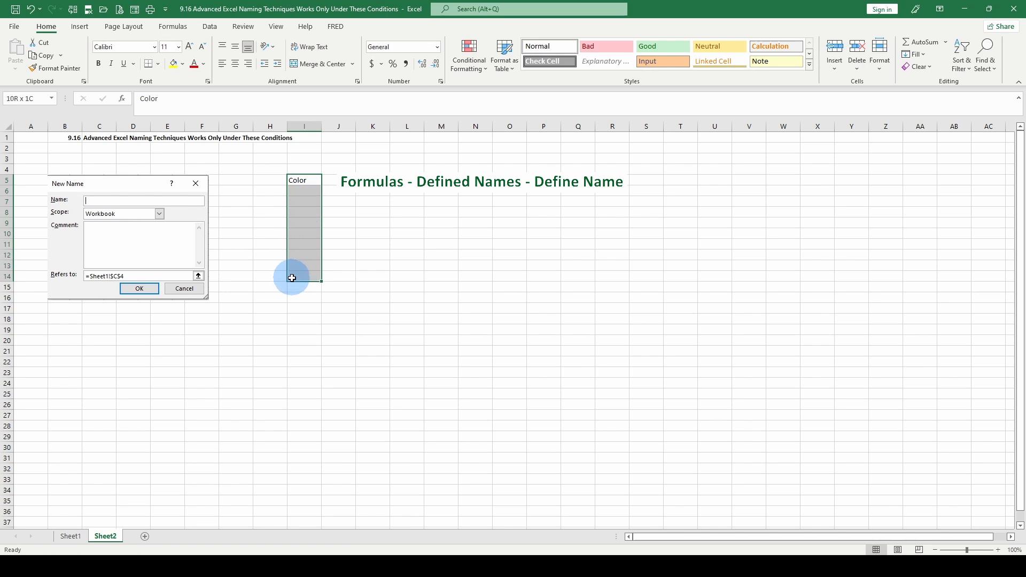
{"action": "left_click", "coordinate": [25, 98]}
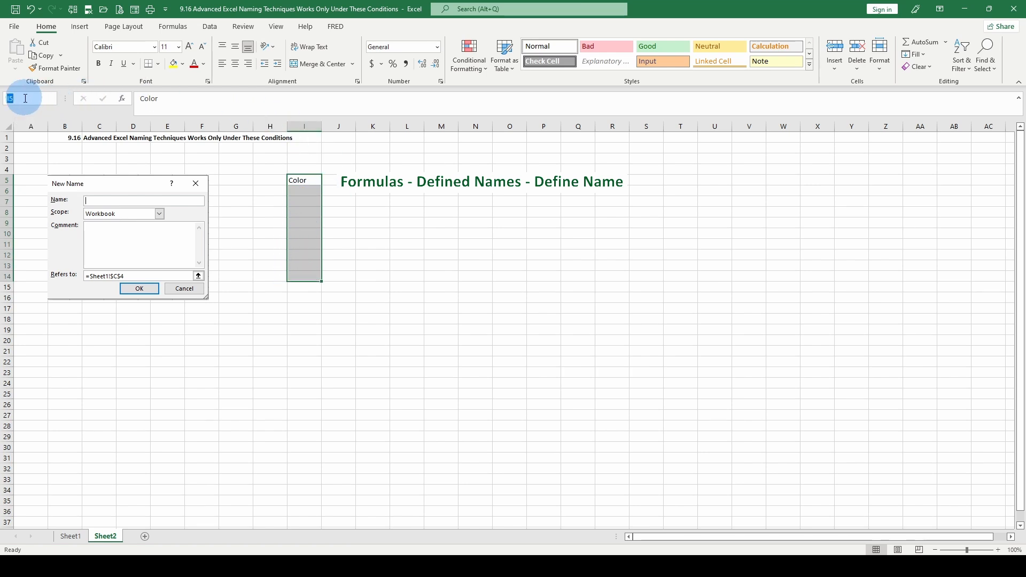
{"action": "type", "text": "Color"}
{"action": "key", "text": "Return"}
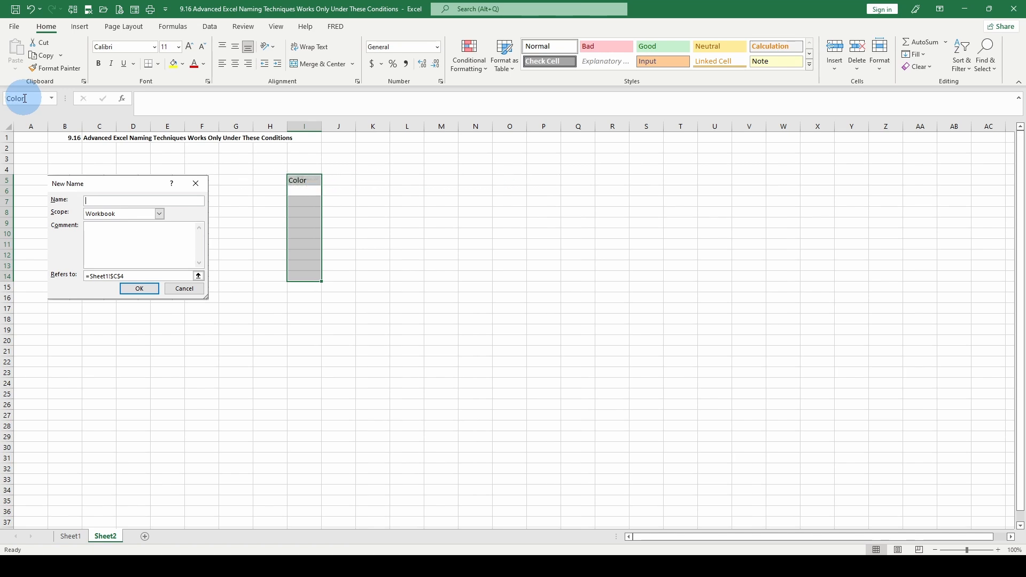
- Leave the range and jump back to it using the defined name Color
{"action": "left_click", "coordinate": [448, 234]}
{"action": "left_click", "coordinate": [196, 381]}
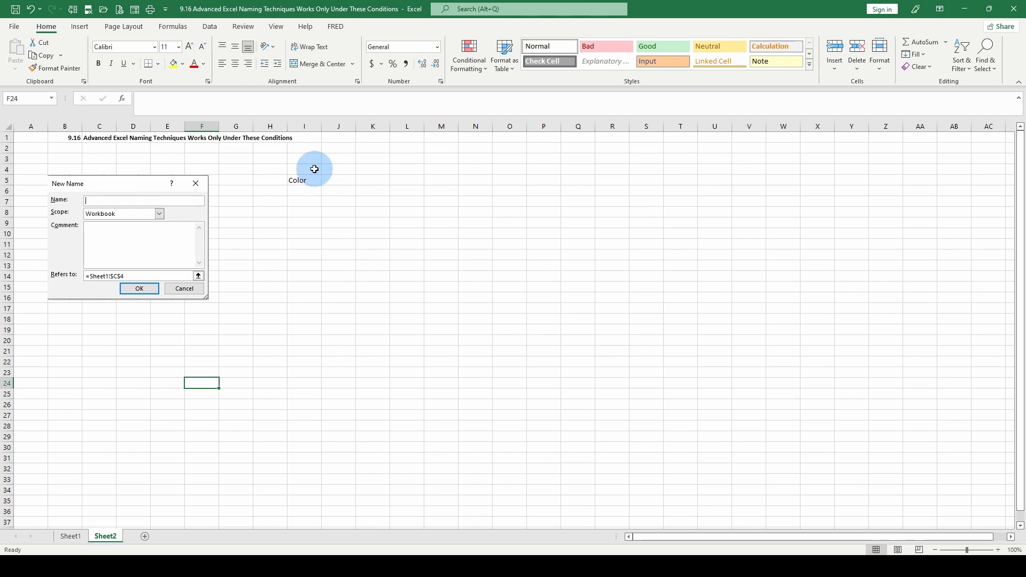
{"action": "left_click", "coordinate": [52, 98]}
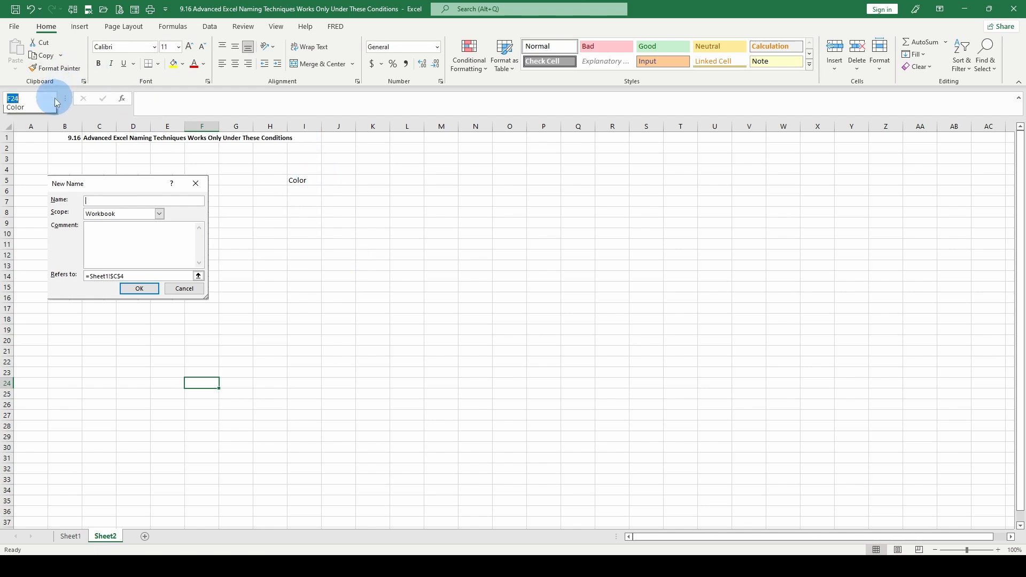
{"action": "left_click", "coordinate": [21, 108]}
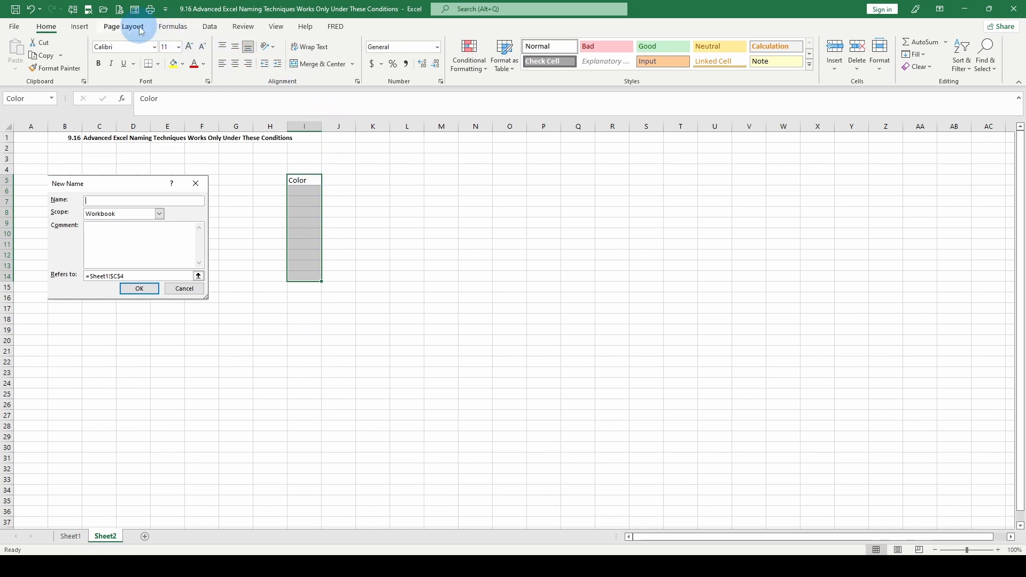
- Check the Color entry in the Name Manager and close the manager
{"action": "left_click", "coordinate": [172, 27]}
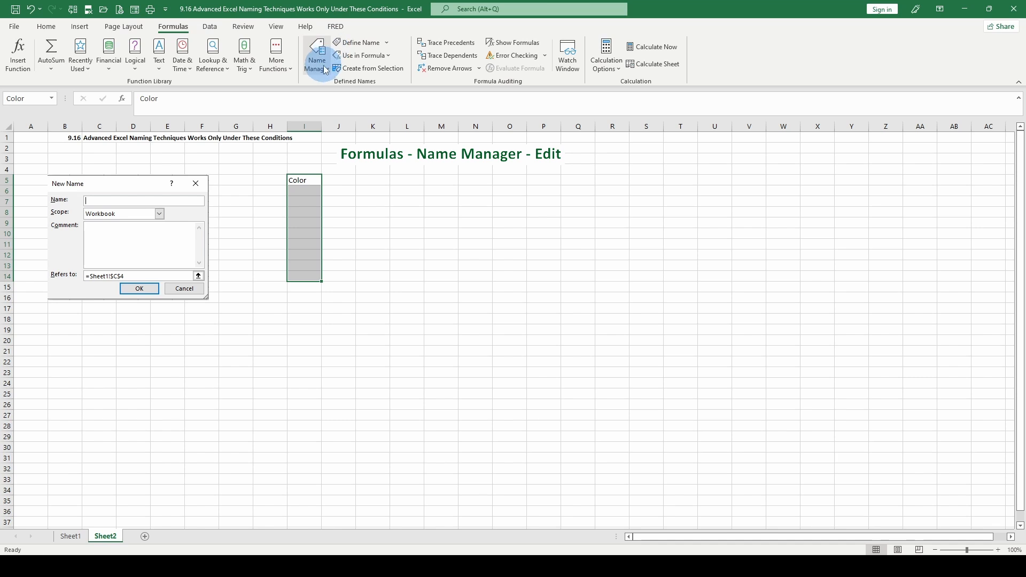
{"action": "left_click", "coordinate": [323, 63]}
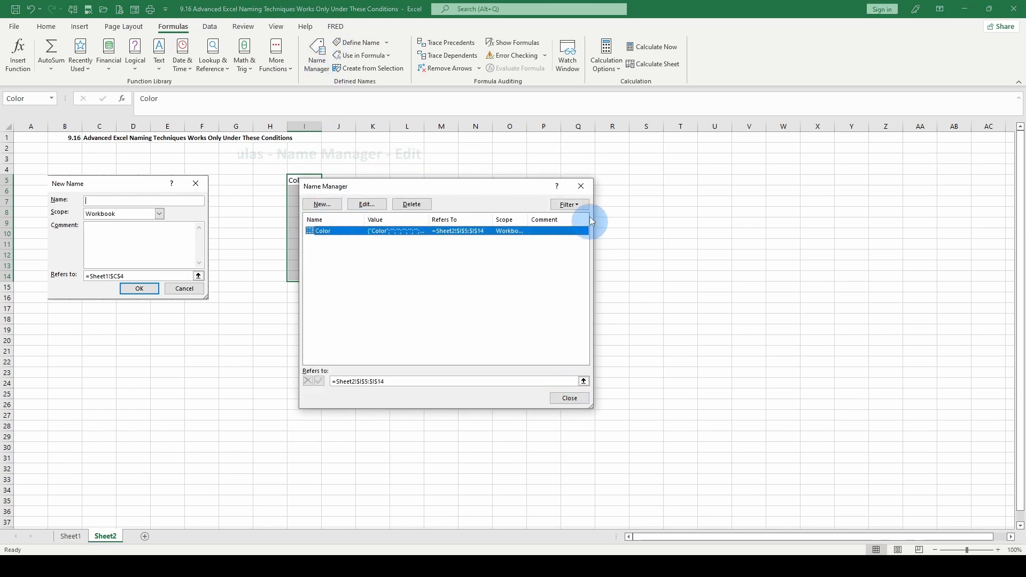
{"action": "left_click", "coordinate": [581, 192]}
{"action": "left_click", "coordinate": [404, 221]}
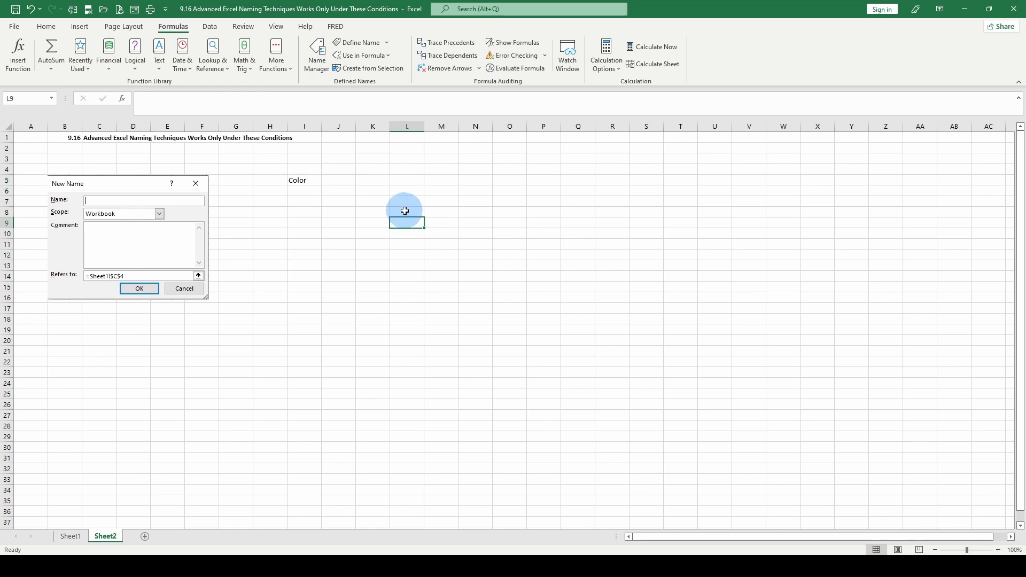
- Try to define a workbook-scoped name Tax Rate that refers to the constant =.085
{"action": "left_click", "coordinate": [408, 191]}
{"action": "left_click", "coordinate": [408, 264]}
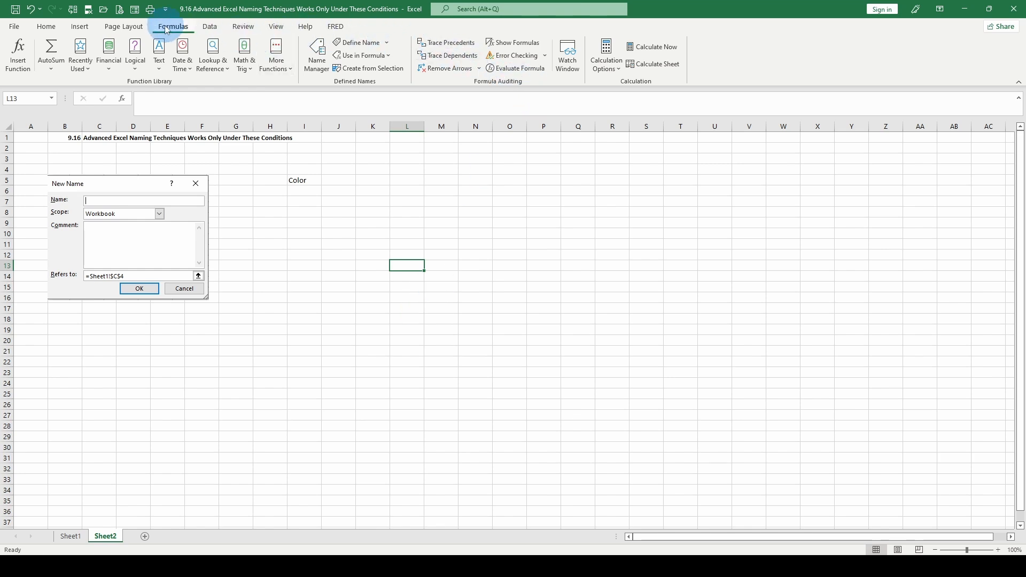
{"action": "left_click", "coordinate": [385, 43]}
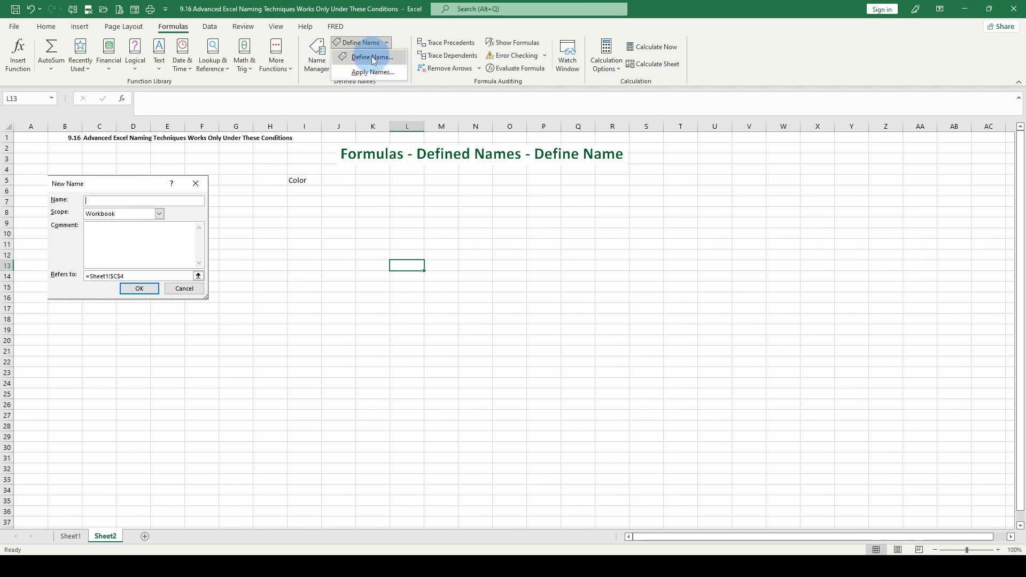
{"action": "left_click", "coordinate": [371, 56]}
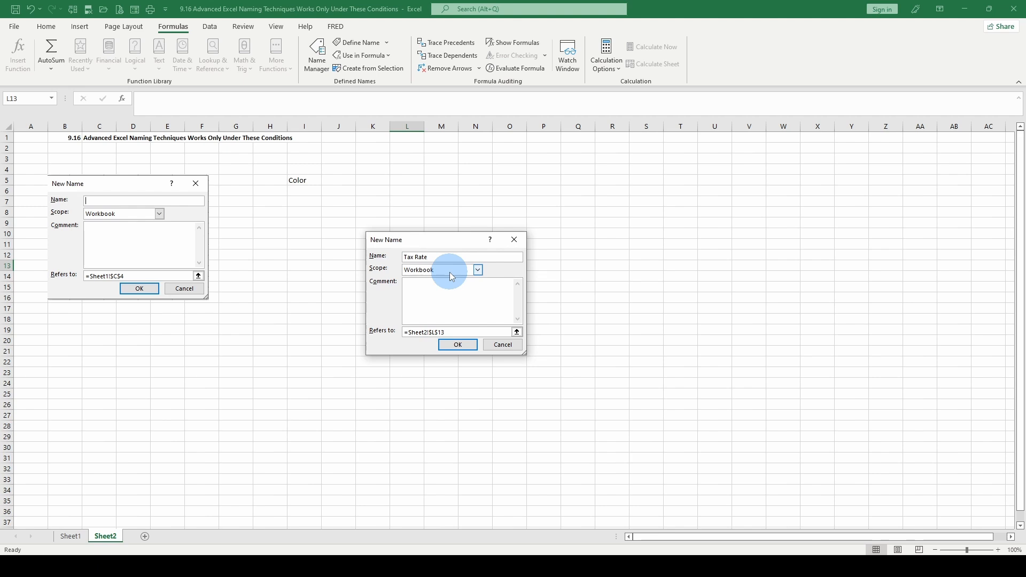
{"action": "left_click", "coordinate": [457, 332]}
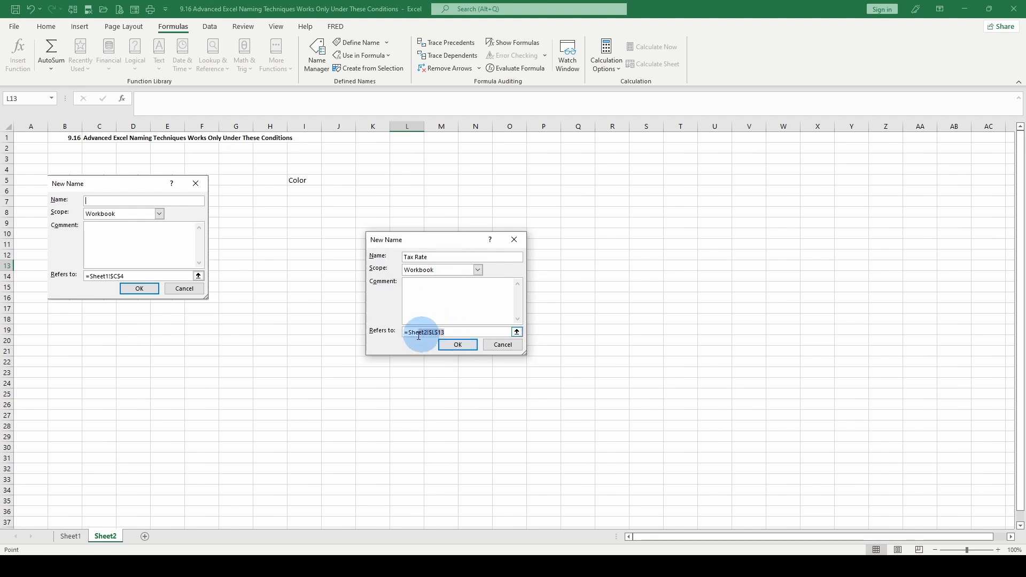
{"action": "key", "text": "BackSpace"}
{"action": "key", "text": "BackSpace"}
{"action": "key", "text": "BackSpace"}
{"action": "key", "text": "BackSpace"}
{"action": "key", "text": "BackSpace"}
{"action": "key", "text": "BackSpace"}
{"action": "key", "text": "BackSpace"}
{"action": "key", "text": "BackSpace"}
{"action": "key", "text": "BackSpace"}
{"action": "key", "text": "BackSpace"}
{"action": "key", "text": "BackSpace"}
{"action": "key", "text": "BackSpace"}
{"action": "key", "text": "BackSpace"}
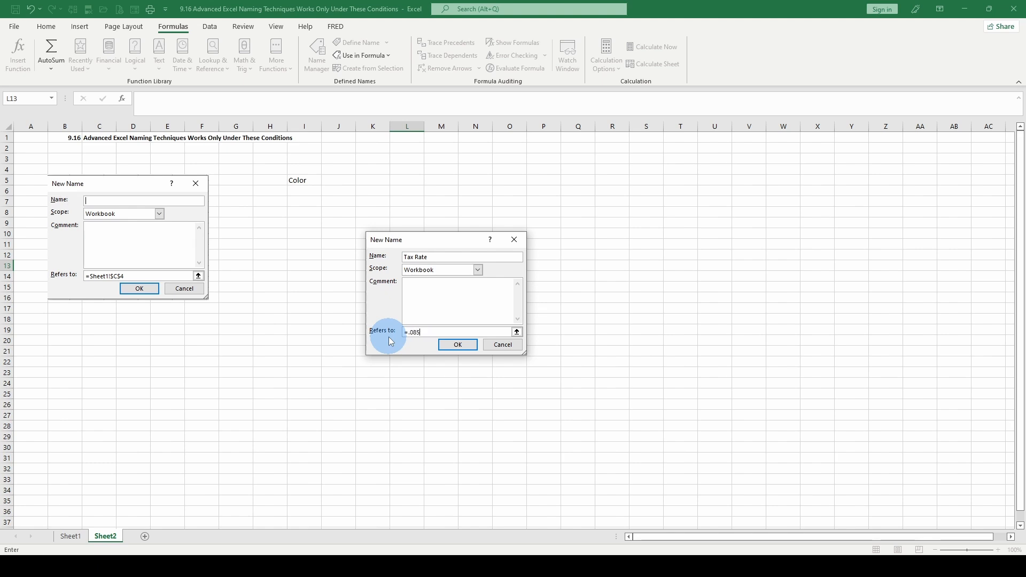
{"action": "key", "text": "Return"}
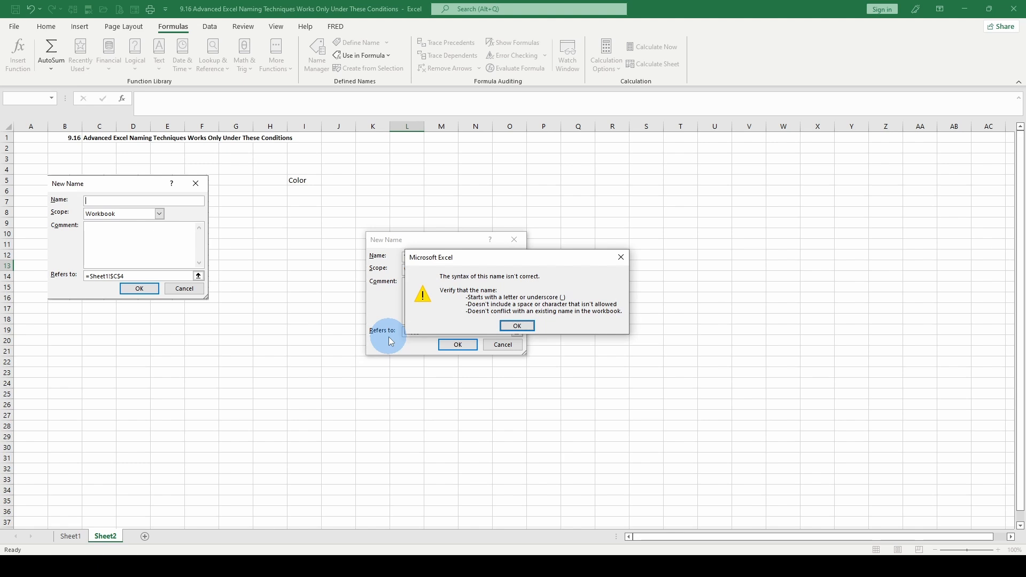
{"action": "key", "text": "Return"}
- Correct the new name to Tax_Rate with an underscore and create it
{"action": "left_click", "coordinate": [416, 257]}
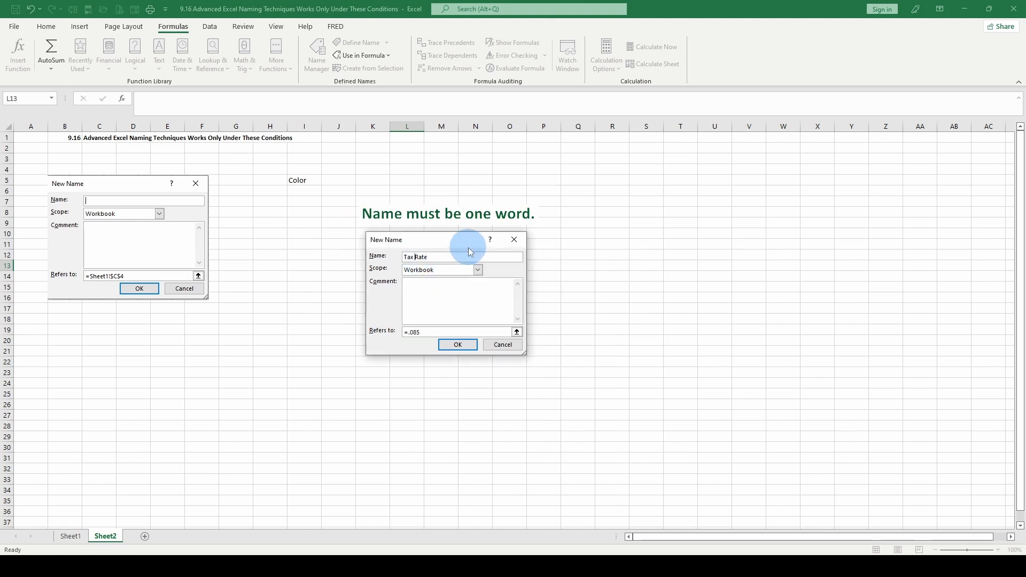
{"action": "key", "text": "BackSpace"}
{"action": "type", "text": "_"}
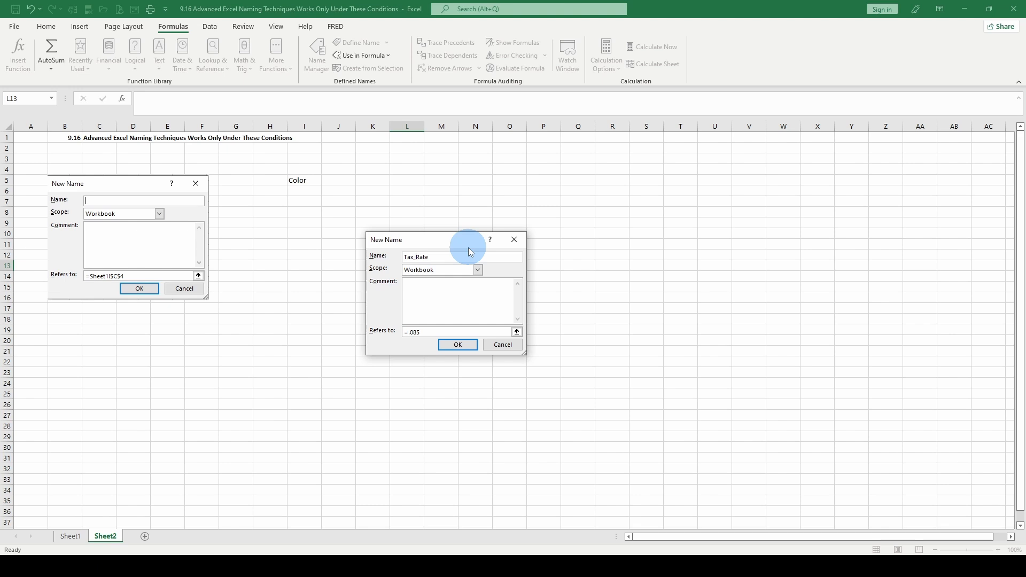
{"action": "left_click", "coordinate": [459, 345]}
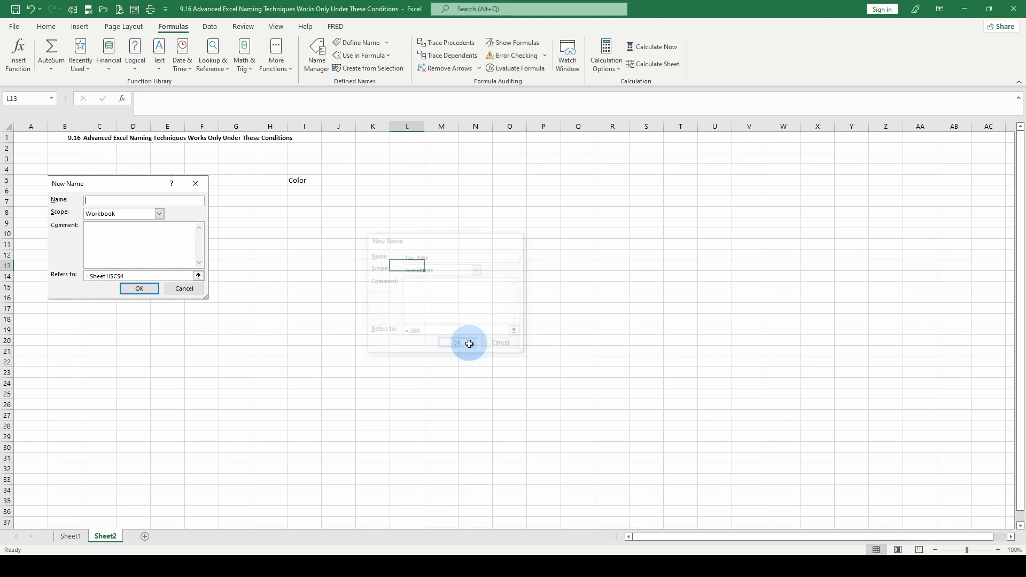
- Enter the amounts 800, 900 and 1000 in cells J5 to J7
{"action": "left_click", "coordinate": [352, 180]}
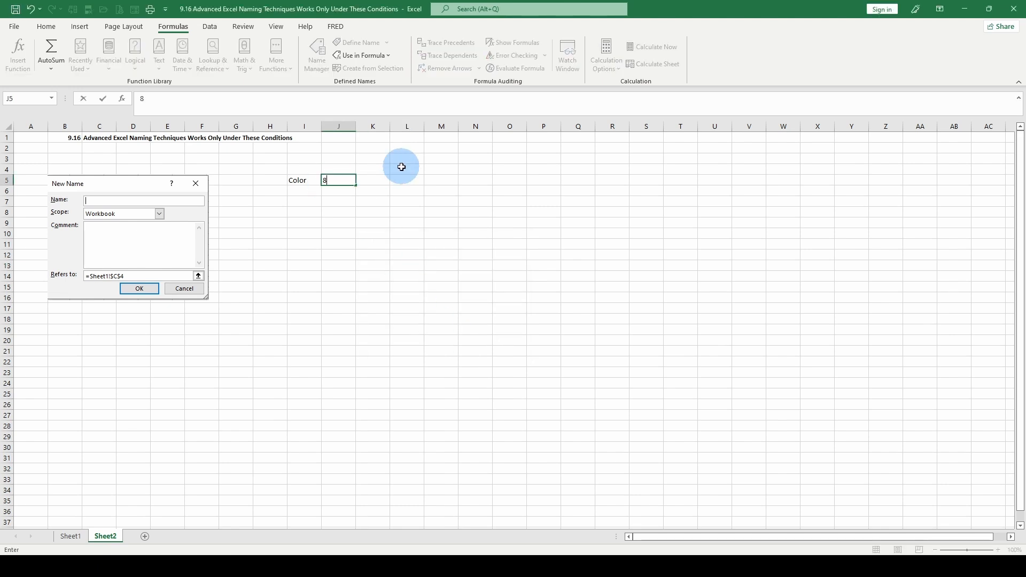
{"action": "type", "text": "800"}
{"action": "key", "text": "Return"}
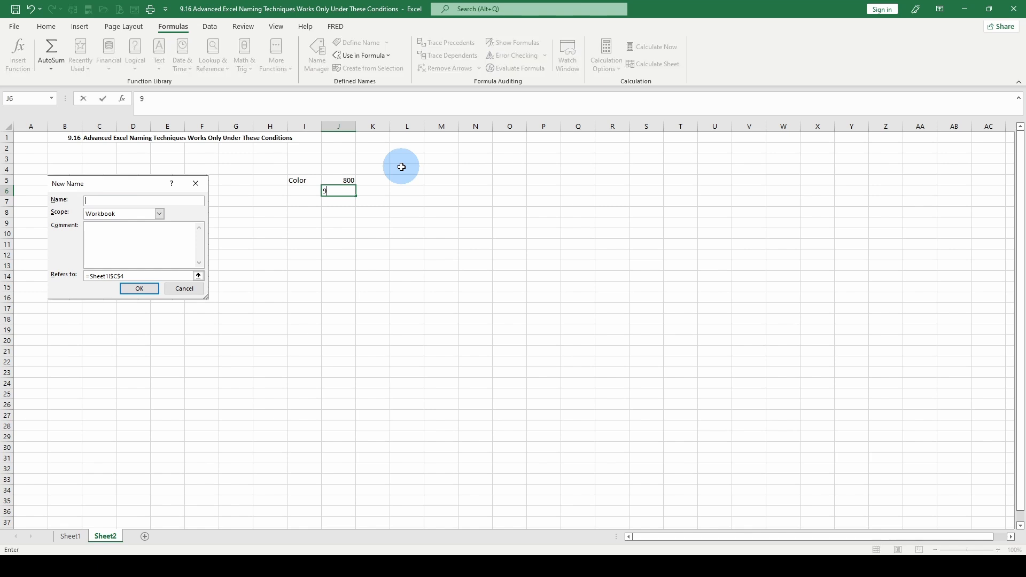
{"action": "type", "text": "900"}
{"action": "key", "text": "Return"}
{"action": "type", "text": "1"}
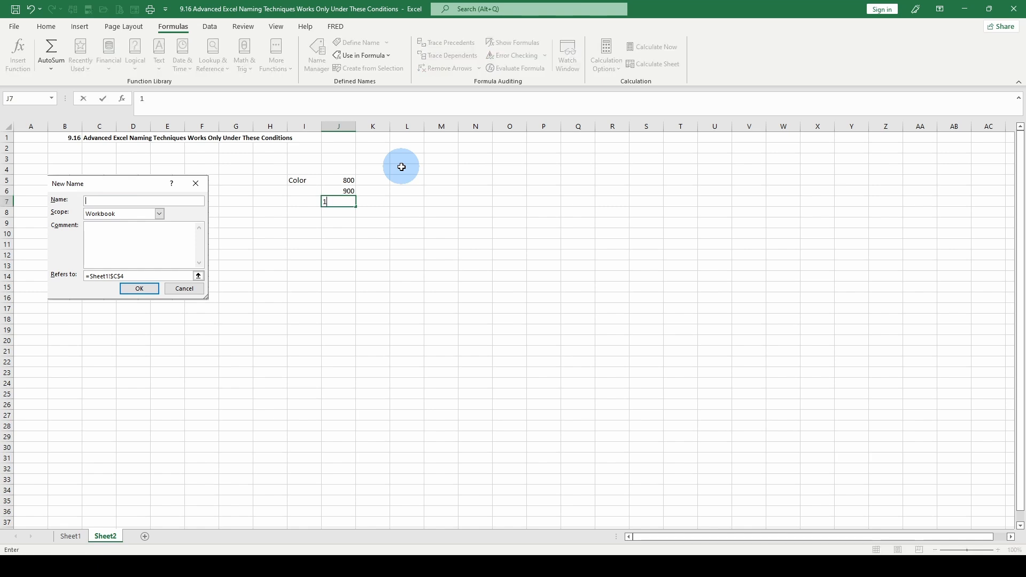
{"action": "type", "text": "000"}
{"action": "key", "text": "Right"}
- Enter the heading Tax Rate in cell K4 above the column beside the amounts
{"action": "key", "text": "Up"}
{"action": "key", "text": "Up"}
{"action": "key", "text": "Up"}
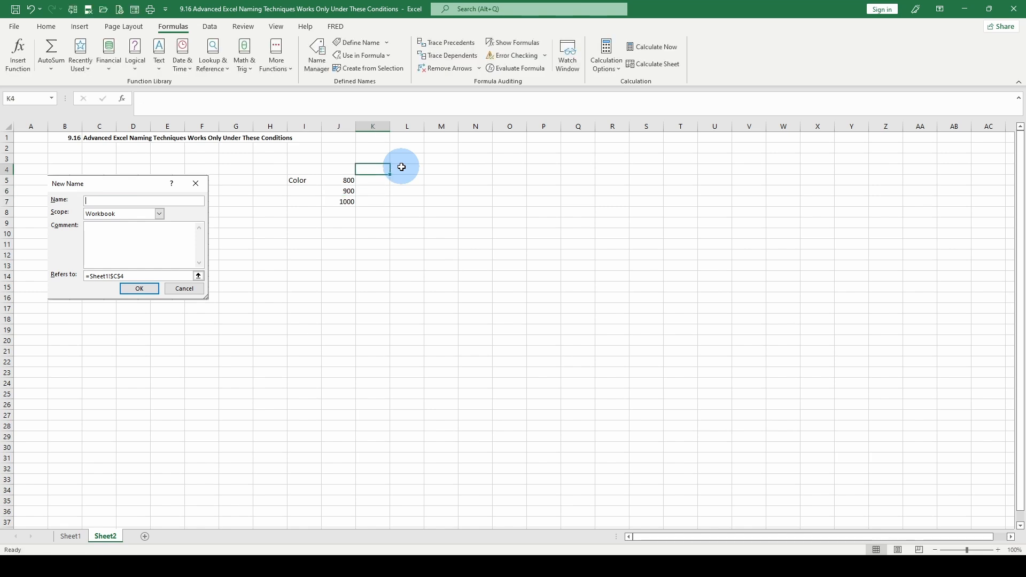
{"action": "type", "text": "Tax"}
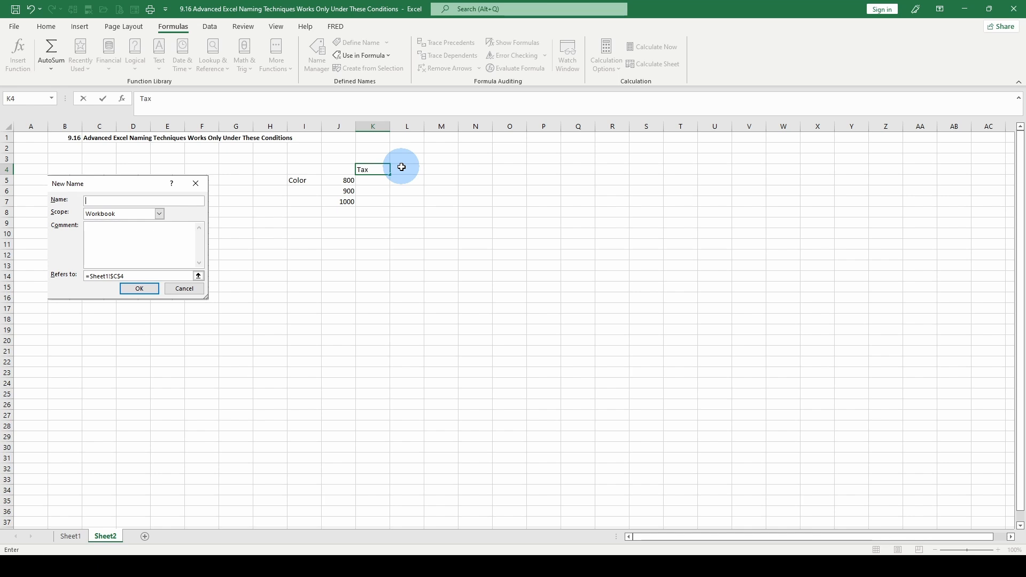
{"action": "type", "text": " Rate"}
{"action": "key", "text": "Return"}
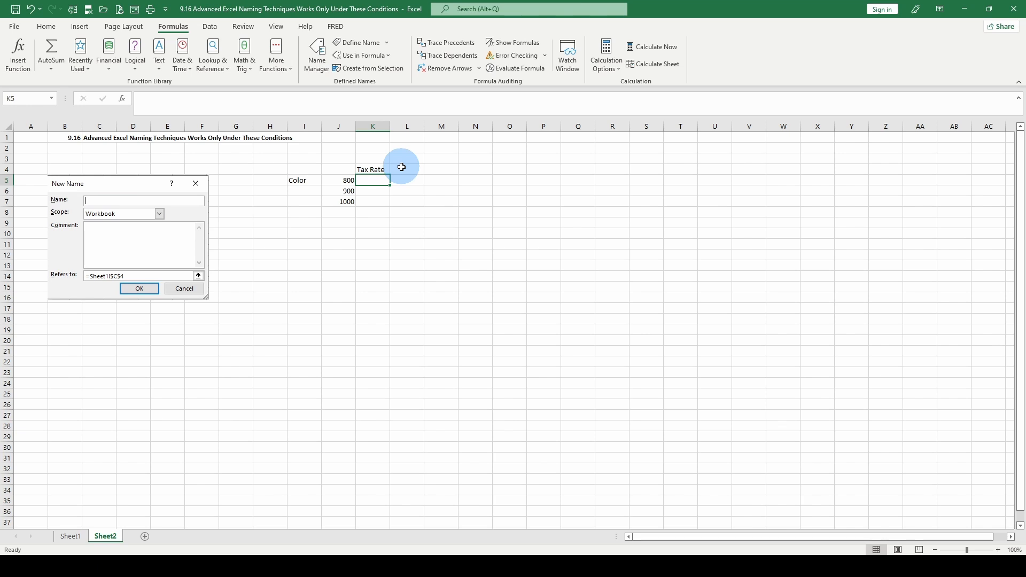
- Enter the formula =Tax_Rate*J5 in cell K5
{"action": "type", "text": "="}
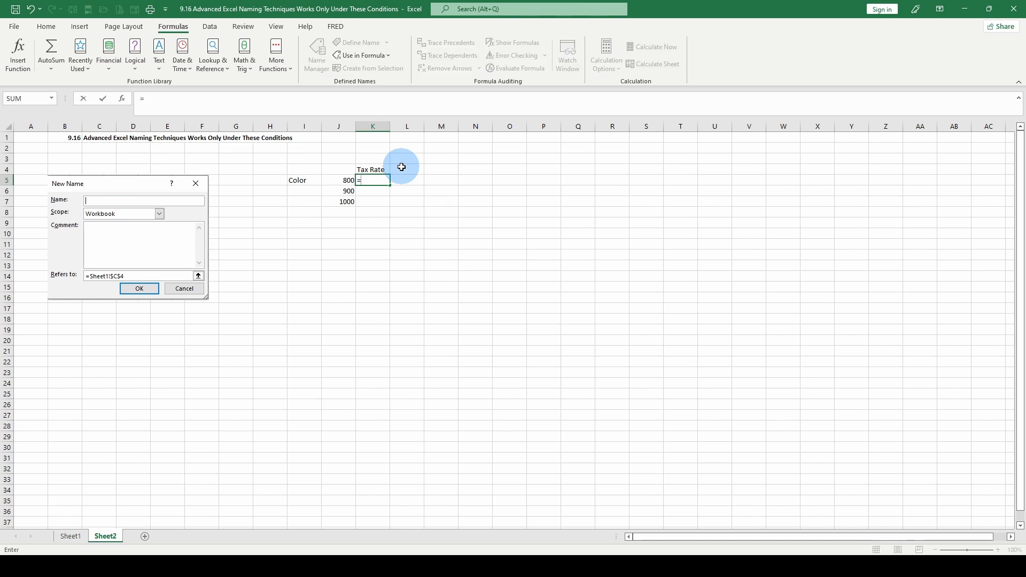
{"action": "type", "text": "tax"}
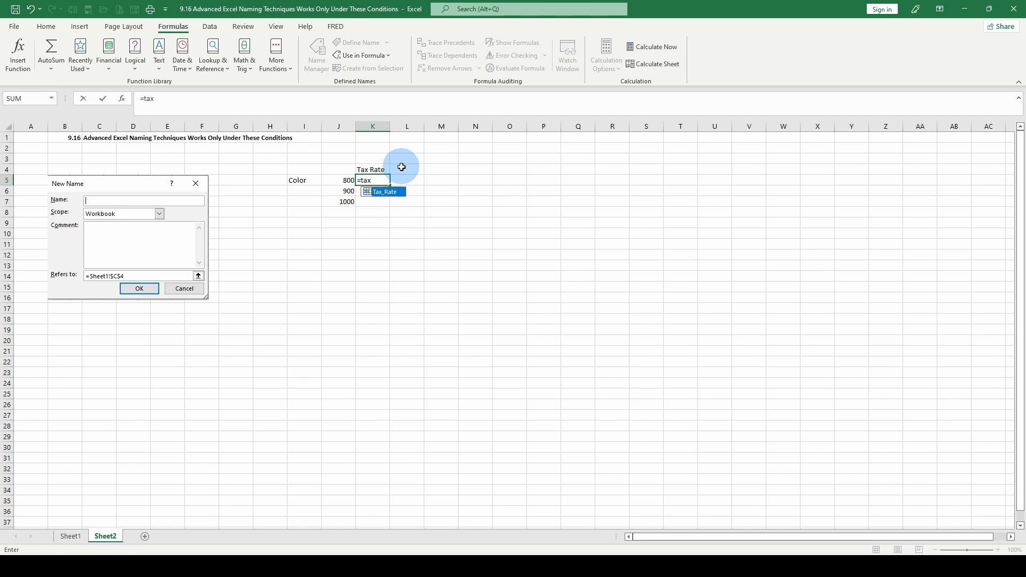
{"action": "double_click", "coordinate": [370, 191]}
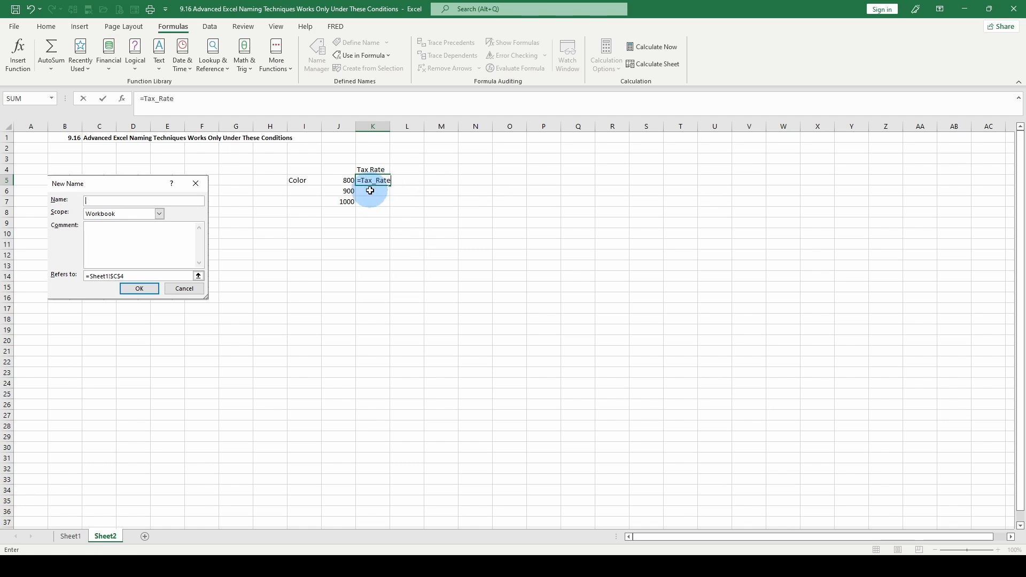
{"action": "type", "text": "*"}
{"action": "left_click", "coordinate": [348, 179]}
{"action": "key", "text": "Return"}
- Fill the K5 formula down to K7 and shorten the K4 heading to Tax
{"action": "left_click_drag", "start_coordinate": [361, 182], "coordinate": [359, 200]}
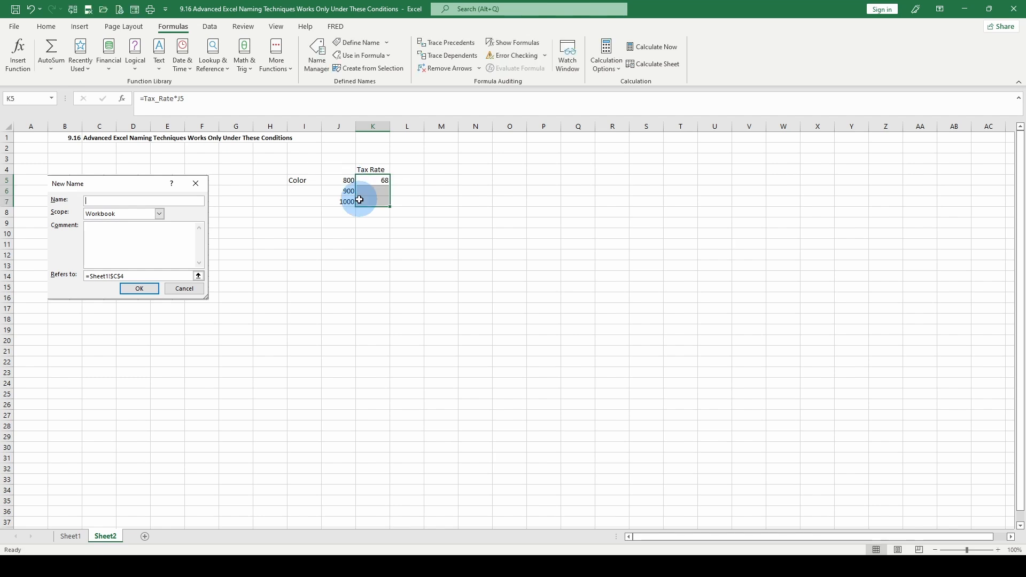
{"action": "key", "text": "ctrl+d"}
{"action": "left_click", "coordinate": [370, 180]}
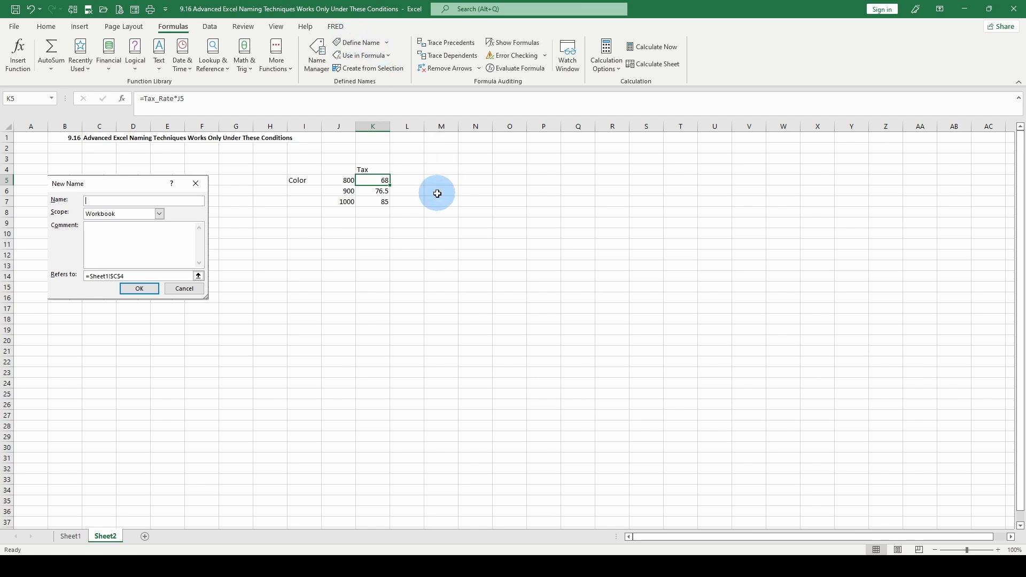
- Edit the Tax_Rate name in the Name Manager so it refers to =0.075, and close the manager
{"action": "left_click", "coordinate": [319, 63]}
{"action": "left_click", "coordinate": [329, 241]}
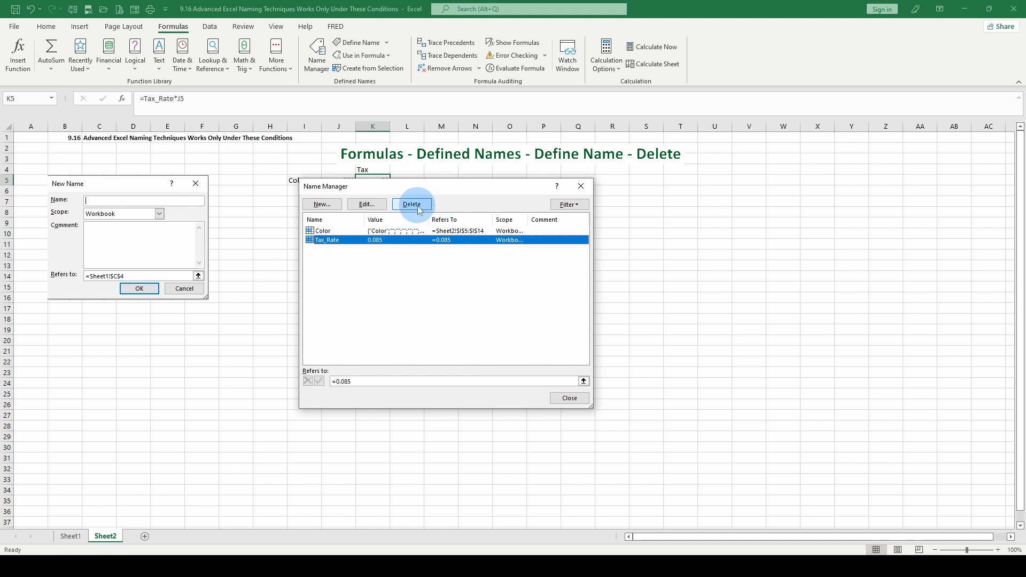
{"action": "left_click", "coordinate": [366, 204]}
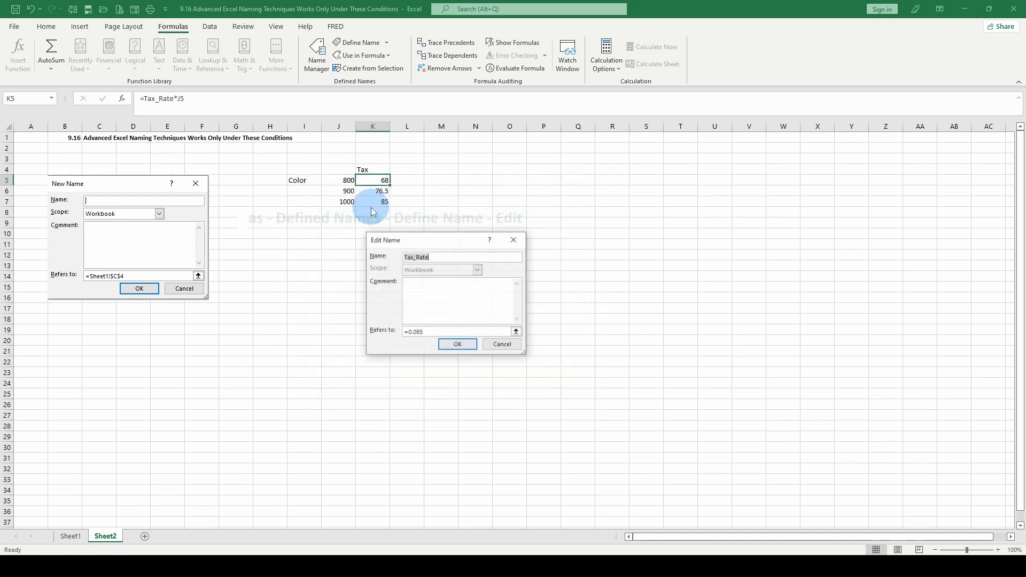
{"action": "left_click", "coordinate": [415, 331]}
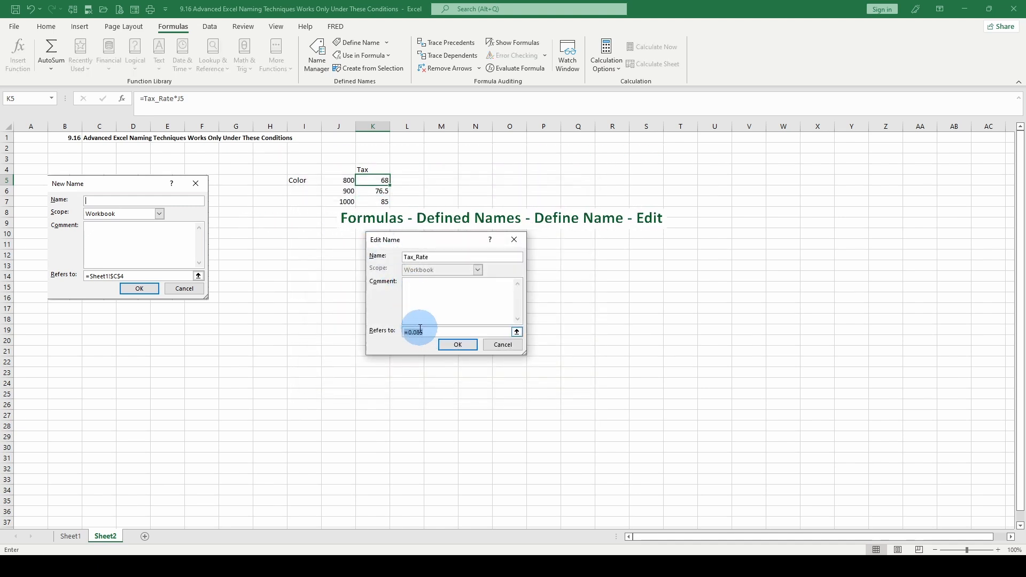
{"action": "type", "text": "=0.075"}
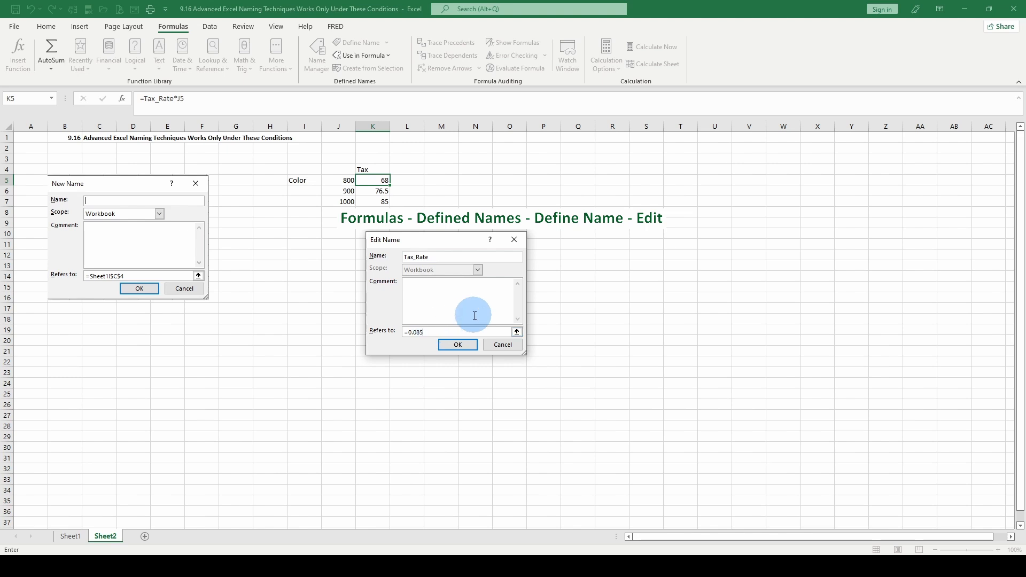
{"action": "left_click", "coordinate": [468, 348]}
{"action": "left_click", "coordinate": [568, 398]}
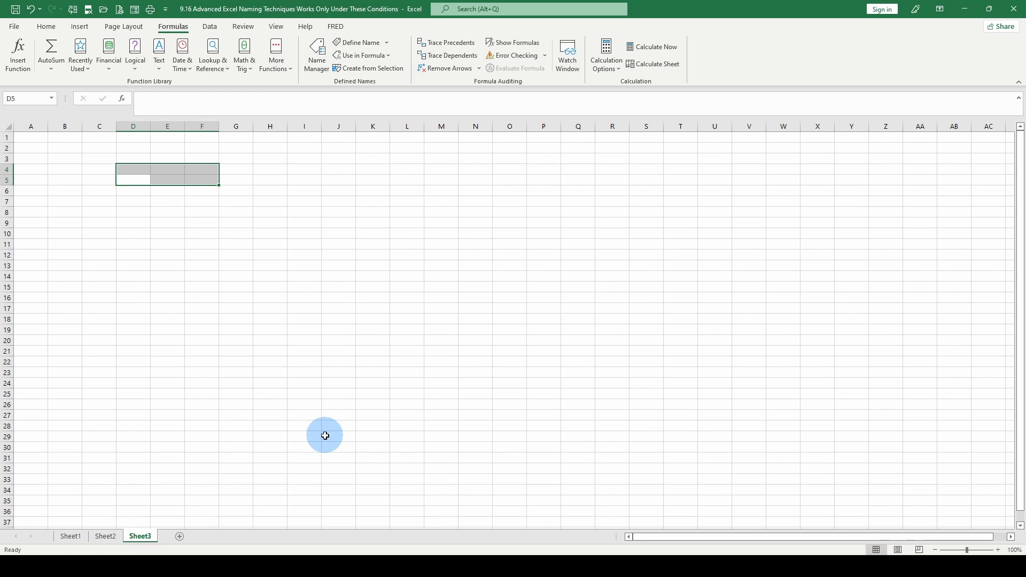
- Enter a formula in cell D5 of Sheet3 that multiplies Tax_Rate by cell D4
{"action": "left_click", "coordinate": [106, 536]}
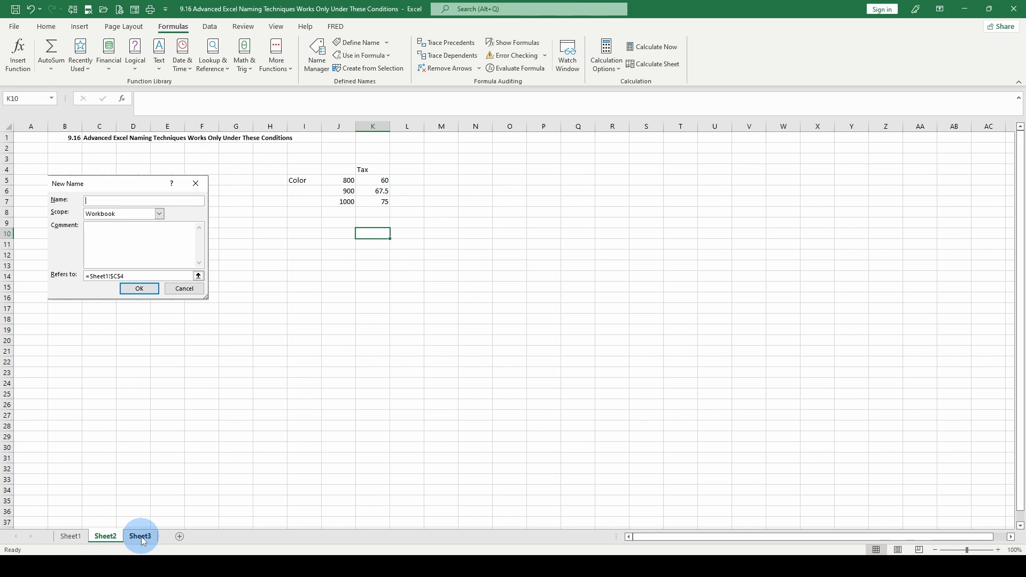
{"action": "left_click", "coordinate": [141, 537]}
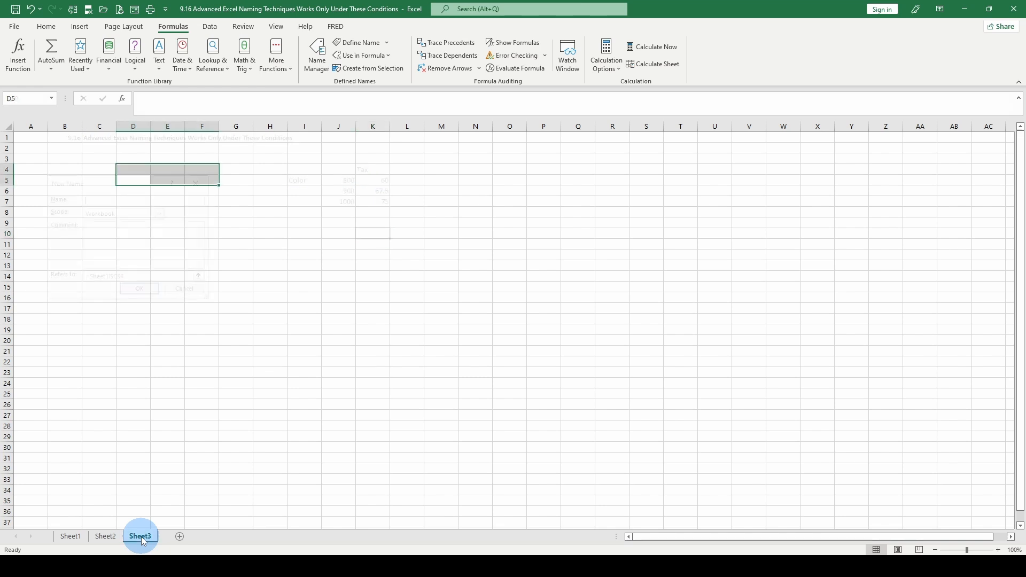
{"action": "left_click", "coordinate": [142, 179]}
{"action": "type", "text": "="}
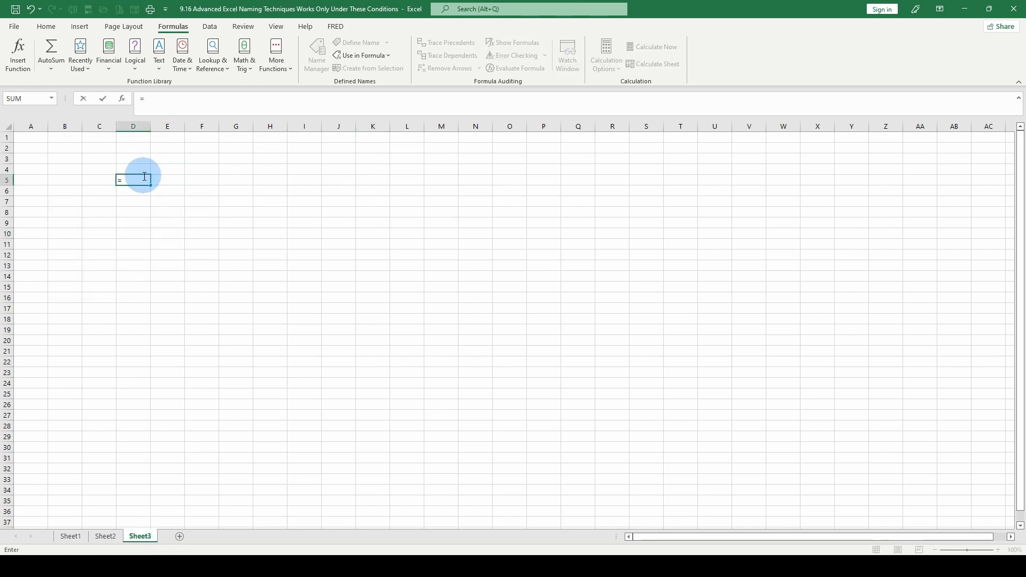
{"action": "type", "text": "tax"}
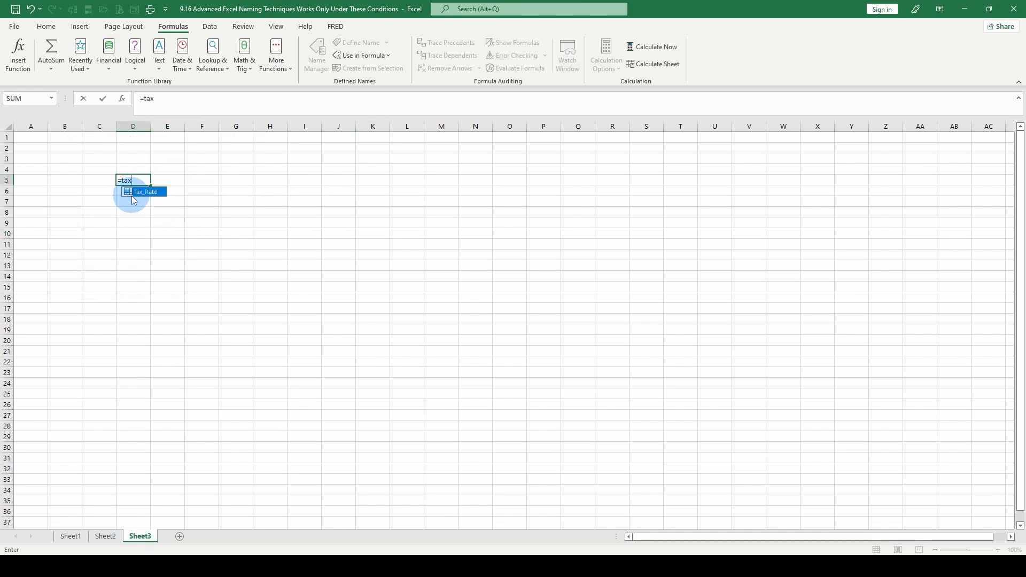
{"action": "double_click", "coordinate": [133, 193]}
{"action": "type", "text": "*"}
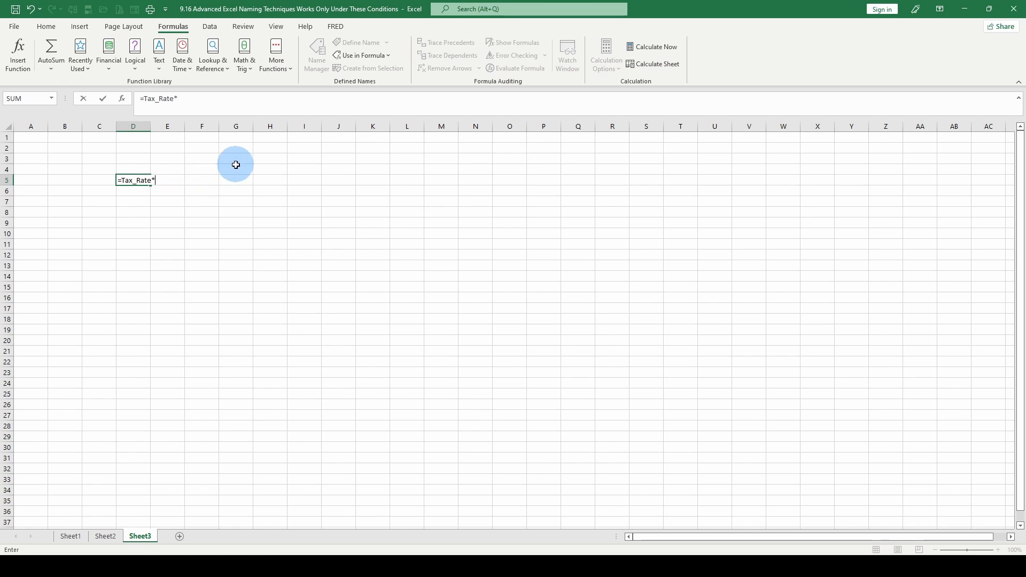
{"action": "key", "text": "Return"}
{"action": "key", "text": "Return"}
- Enter the amount 800 in cell D4 of Sheet3
{"action": "key", "text": "Up"}
{"action": "key", "text": "Up"}
{"action": "type", "text": "800"}
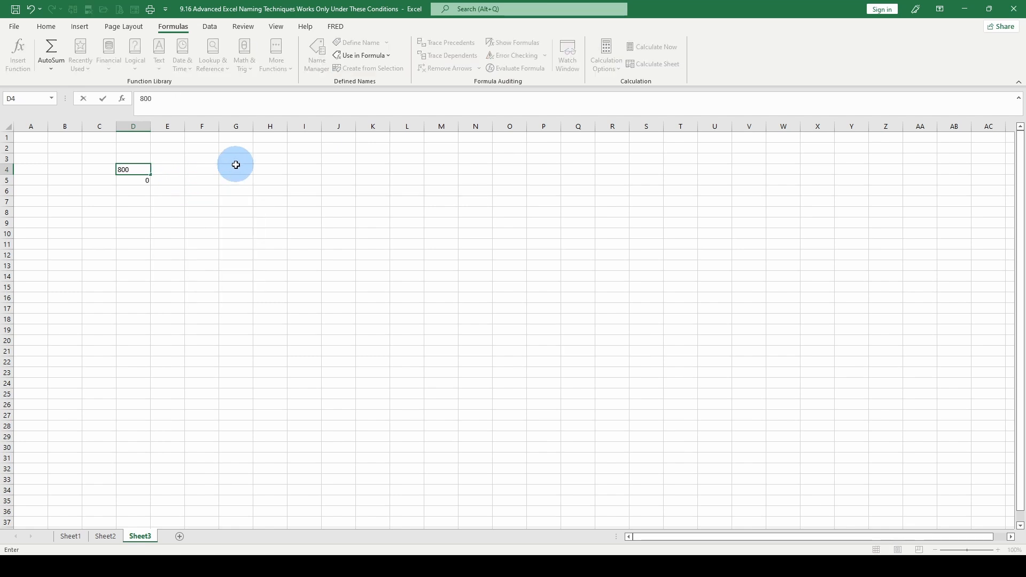
{"action": "key", "text": "Return"}
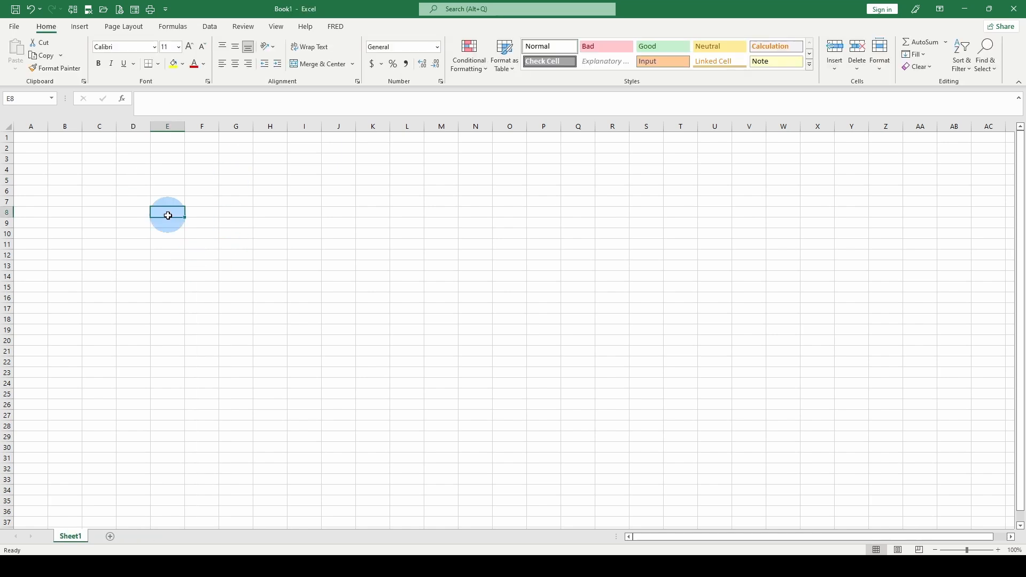
- Try the formula =taxrate in cell E8 of the separate workbook Book1, and clear the cell
{"action": "type", "text": "=taxrate"}
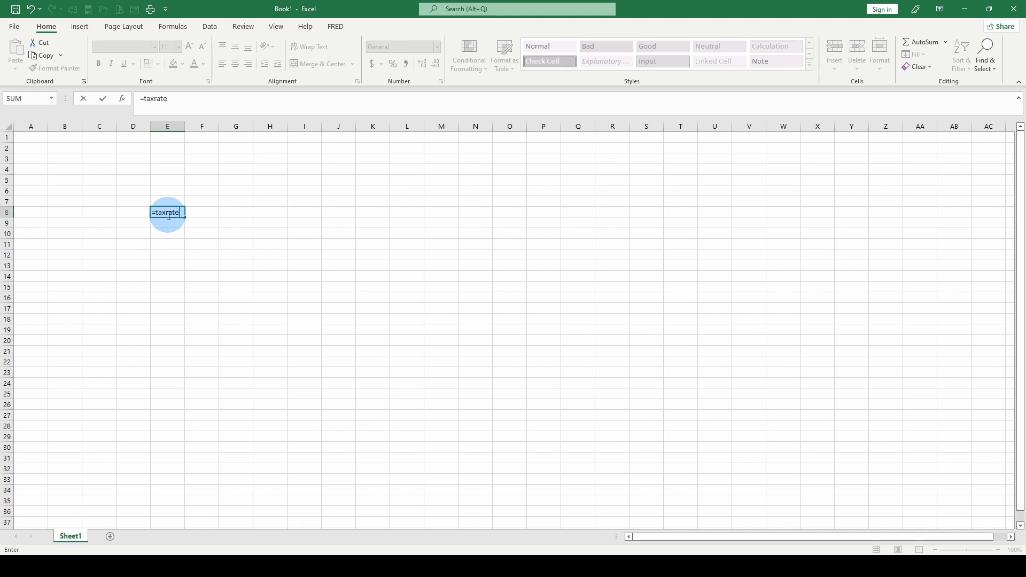
{"action": "left_click", "coordinate": [162, 246]}
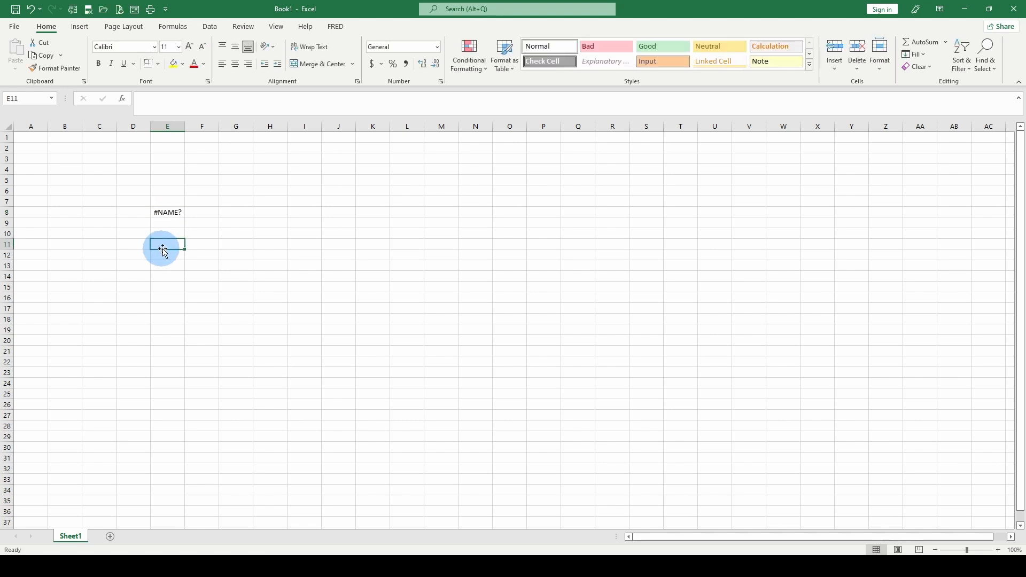
{"action": "left_click", "coordinate": [170, 213]}
{"action": "key", "text": "Delete"}
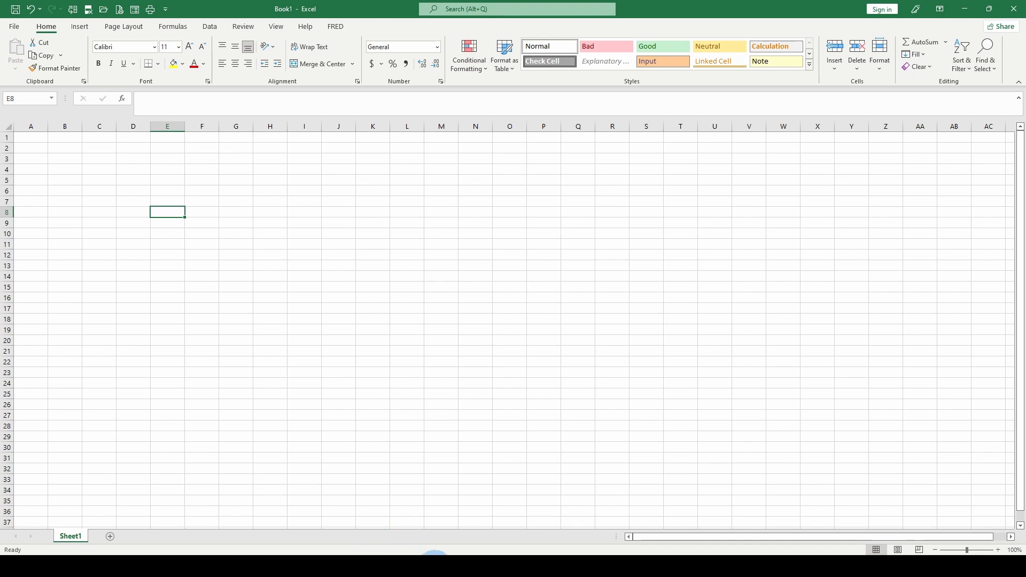
- Enter =[Book1]Sheet1!$E$8*Tax_Rate in cell D7 of Sheet3 in the 9.16 workbook, picking the amount from Book1
{"action": "mouse_move", "coordinate": [434, 555]}
{"action": "left_click", "coordinate": [405, 525]}
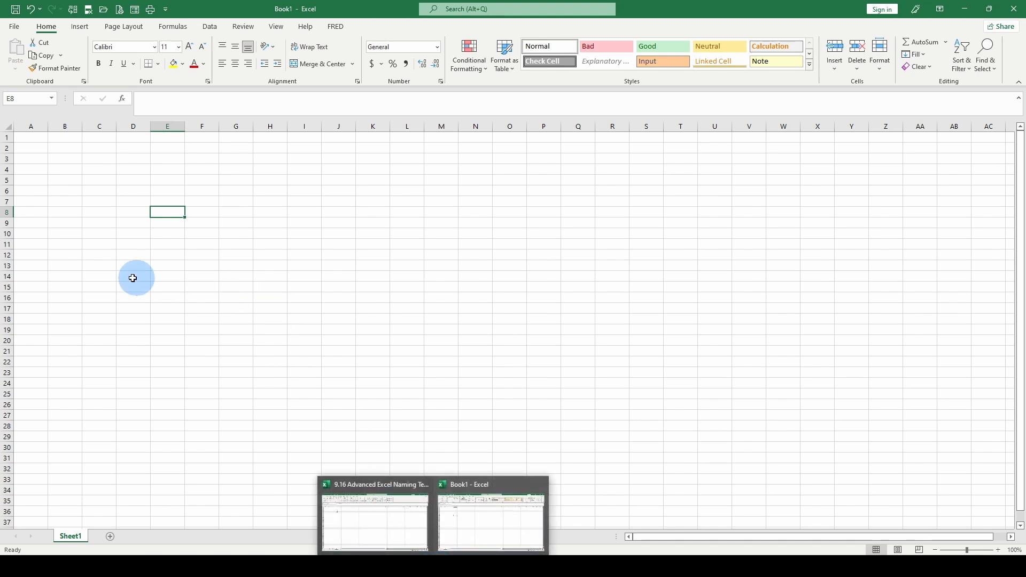
{"action": "left_click", "coordinate": [135, 199]}
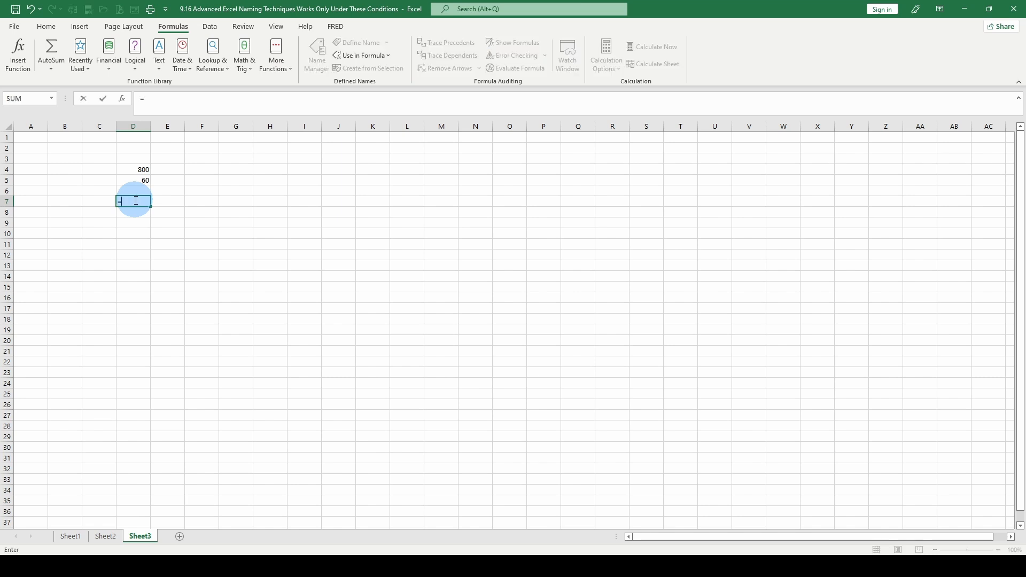
{"action": "type", "text": "="}
{"action": "mouse_move", "coordinate": [433, 566]}
{"action": "left_click", "coordinate": [470, 526]}
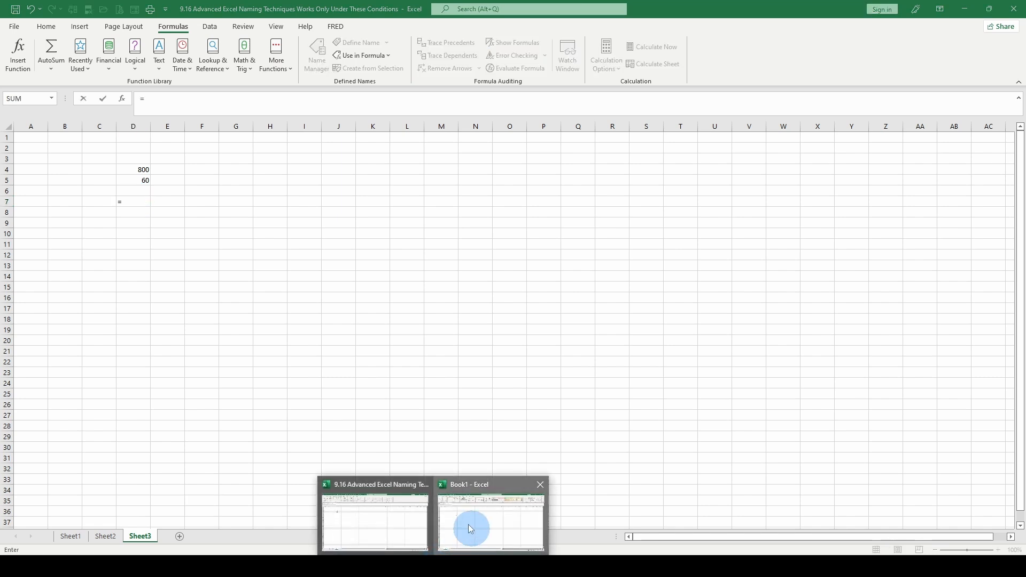
{"action": "left_click", "coordinate": [174, 213]}
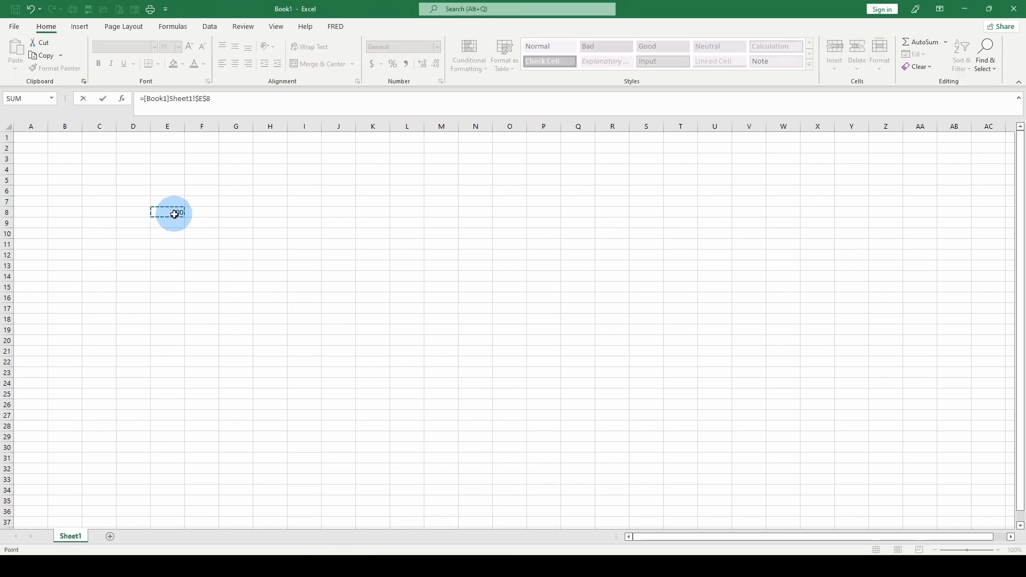
{"action": "type", "text": "*t"}
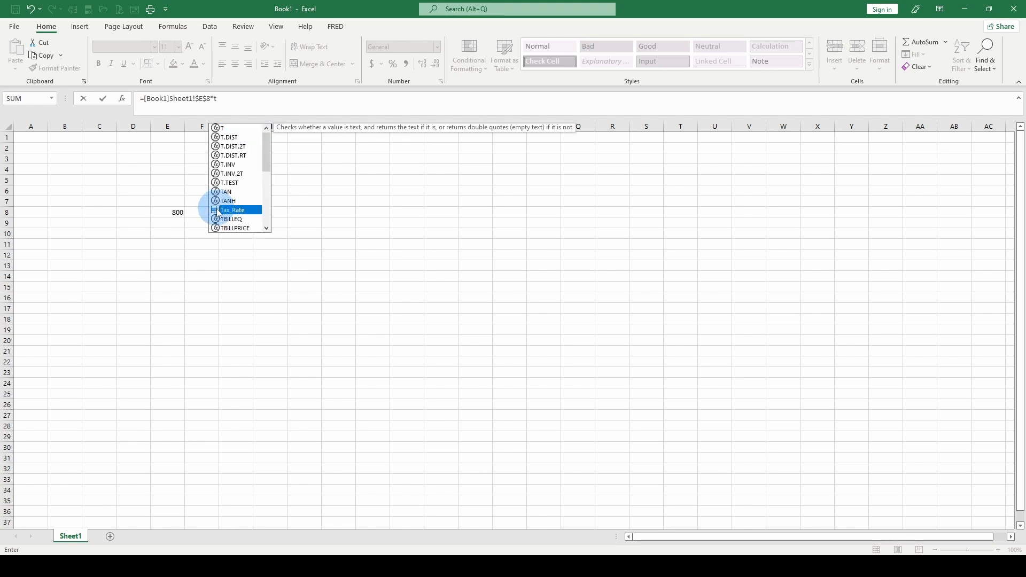
{"action": "double_click", "coordinate": [218, 210]}
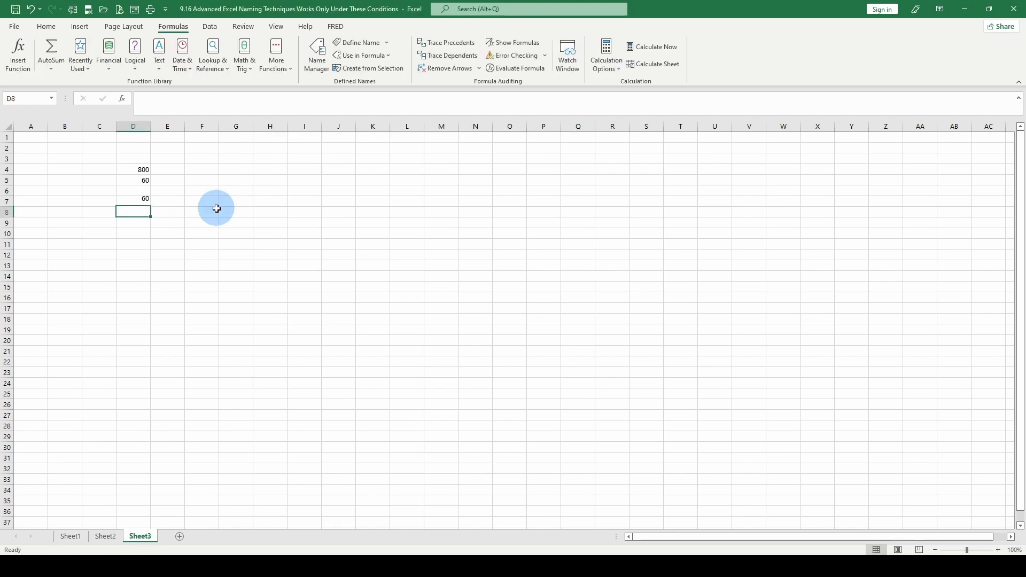
- Inspect the formula in cell D7 of Sheet3, and view the list of defined names available in Book1
{"action": "key", "text": "Up"}
{"action": "key", "text": "Down"}
{"action": "key", "text": "Up"}
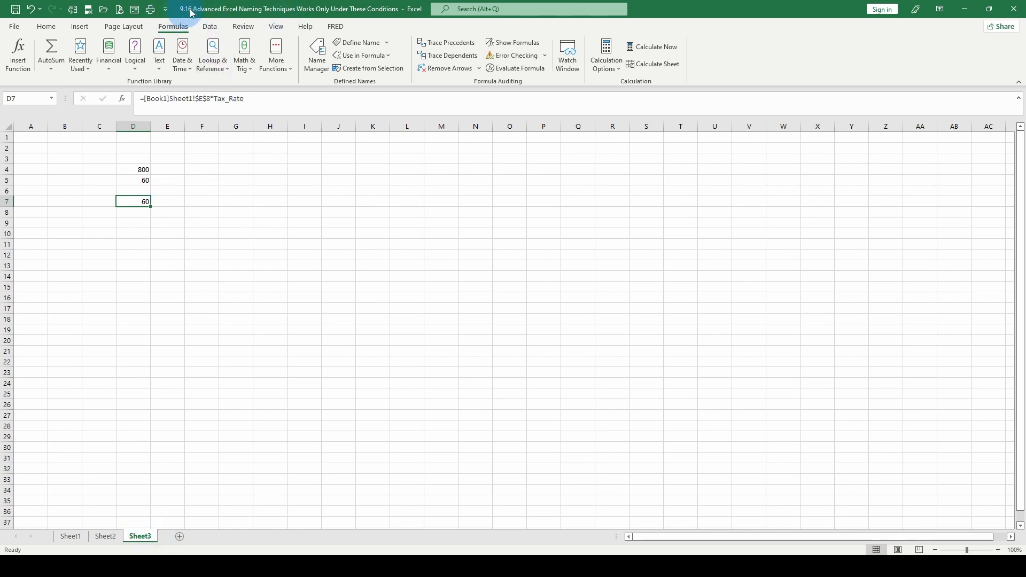
{"action": "left_click", "coordinate": [131, 244]}
{"action": "left_click", "coordinate": [137, 206]}
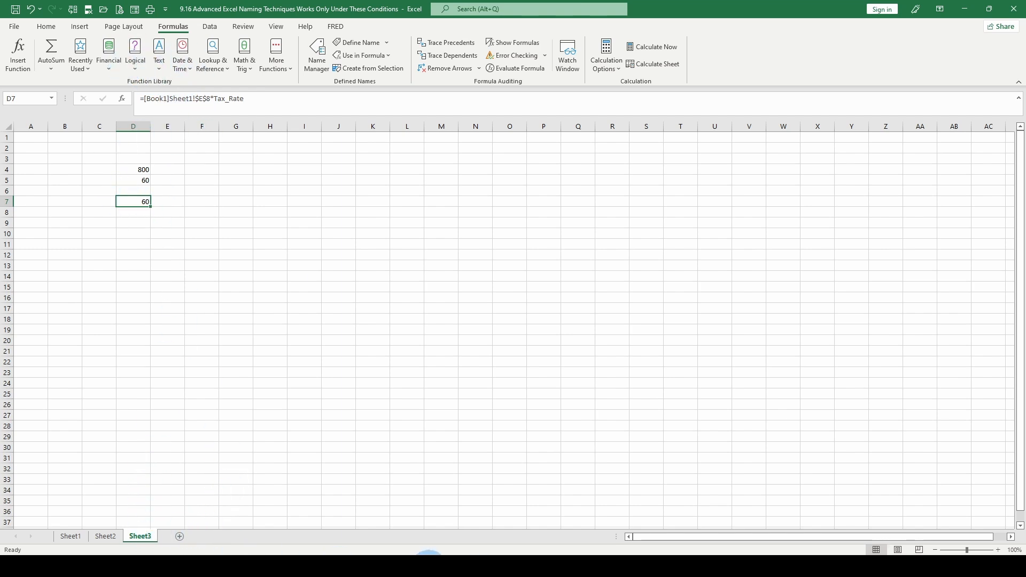
{"action": "mouse_move", "coordinate": [431, 558]}
{"action": "left_click", "coordinate": [454, 524]}
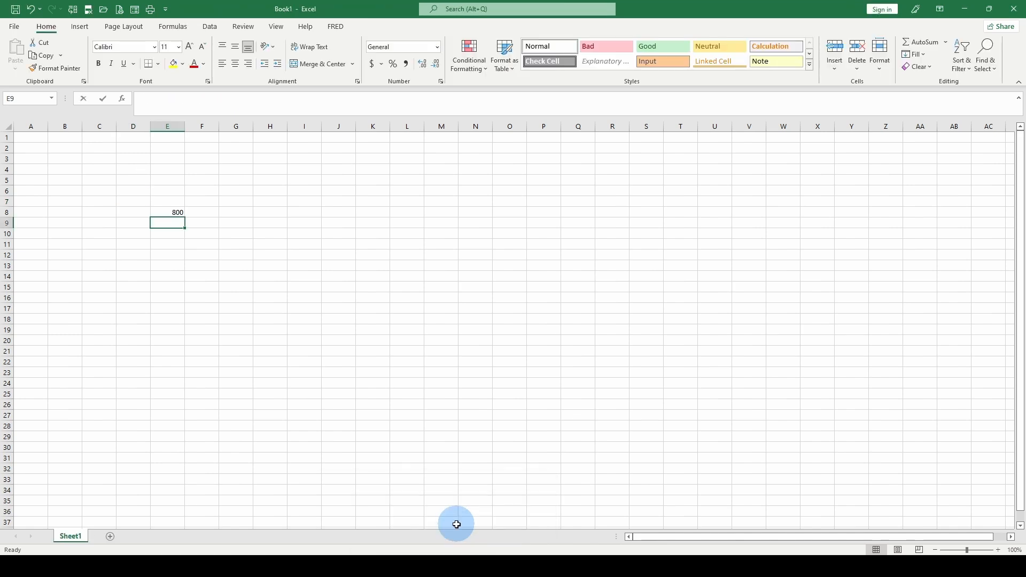
{"action": "left_click", "coordinate": [51, 99]}
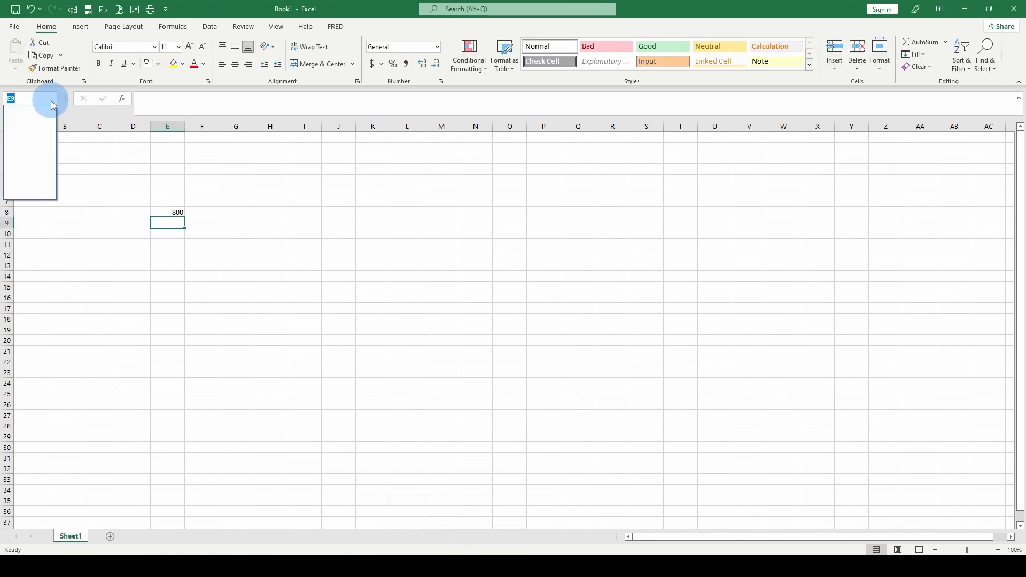